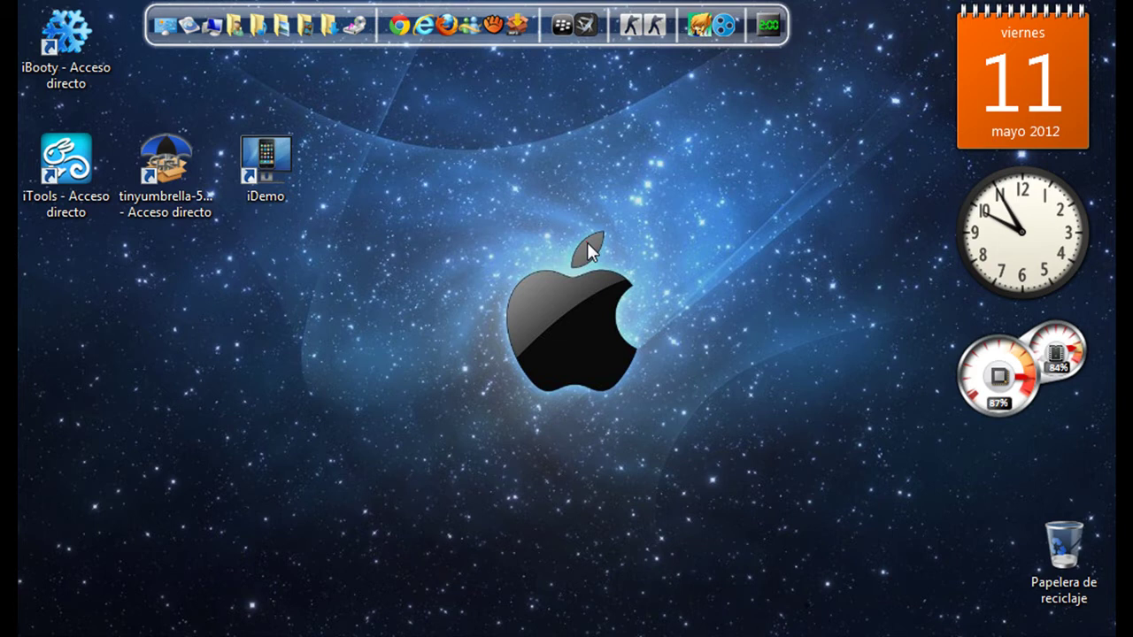
Open iTools from the desktop and view the connected iPhone's media library, looking at its videos and music.
{"action": "mouse_move", "coordinate": [341, 636]}
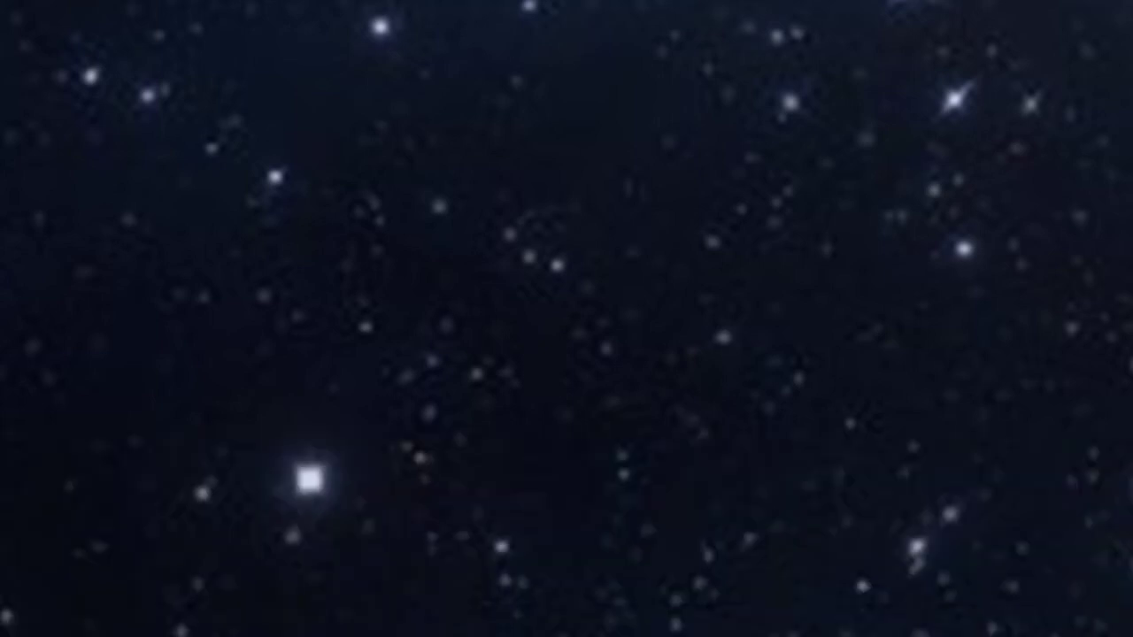
{"action": "mouse_move", "coordinate": [1078, 566]}
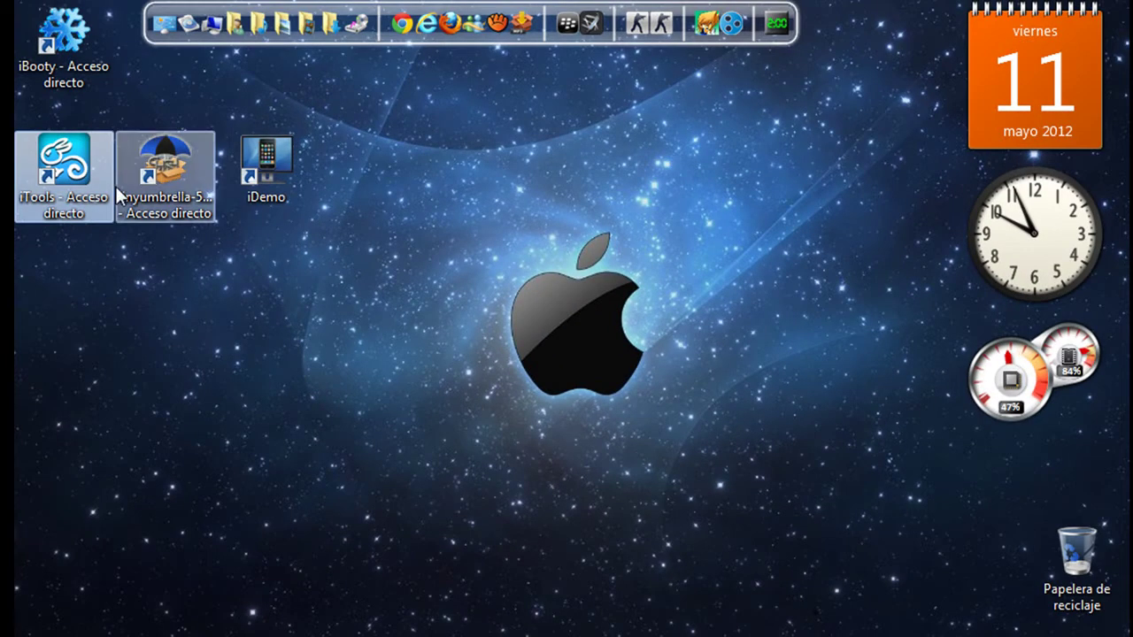
{"action": "left_click", "coordinate": [55, 170]}
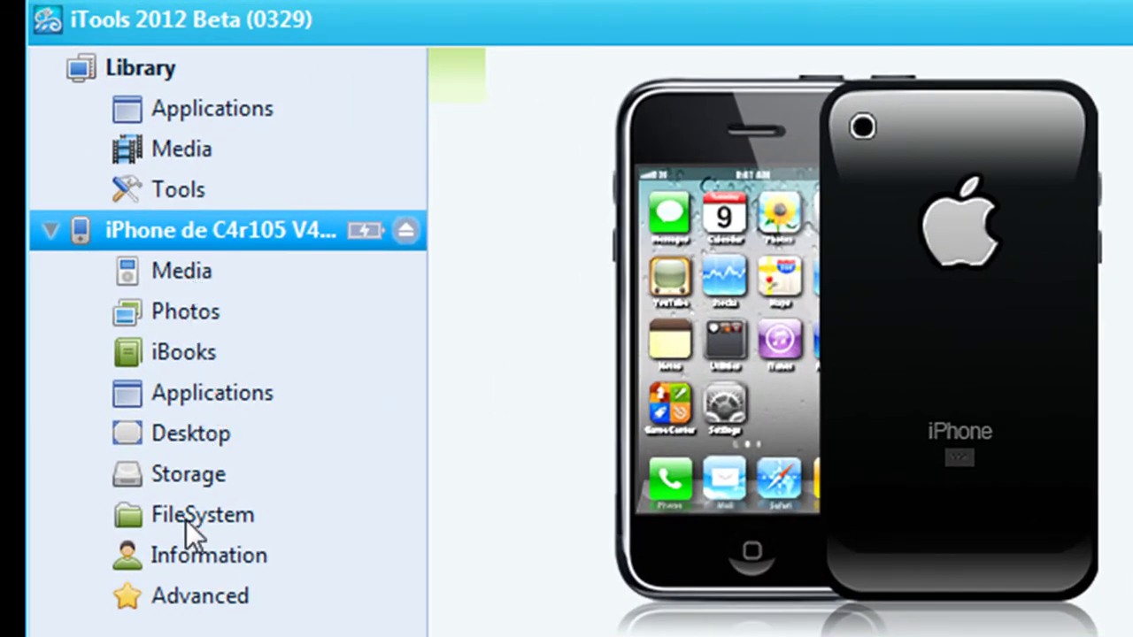
{"action": "left_click", "coordinate": [221, 270]}
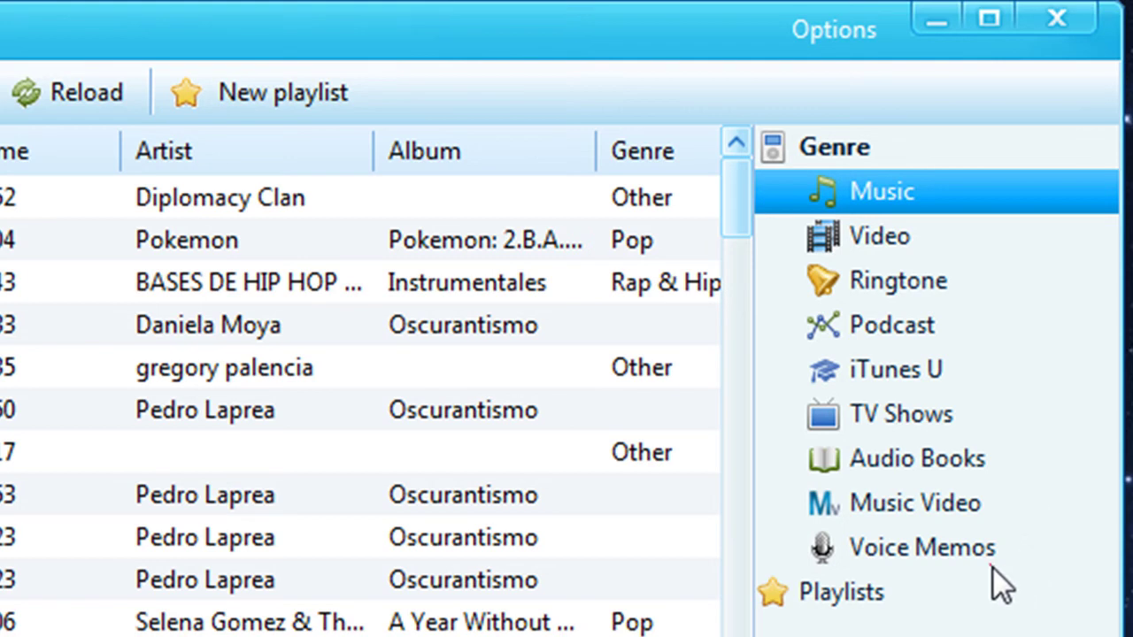
{"action": "left_click", "coordinate": [854, 237]}
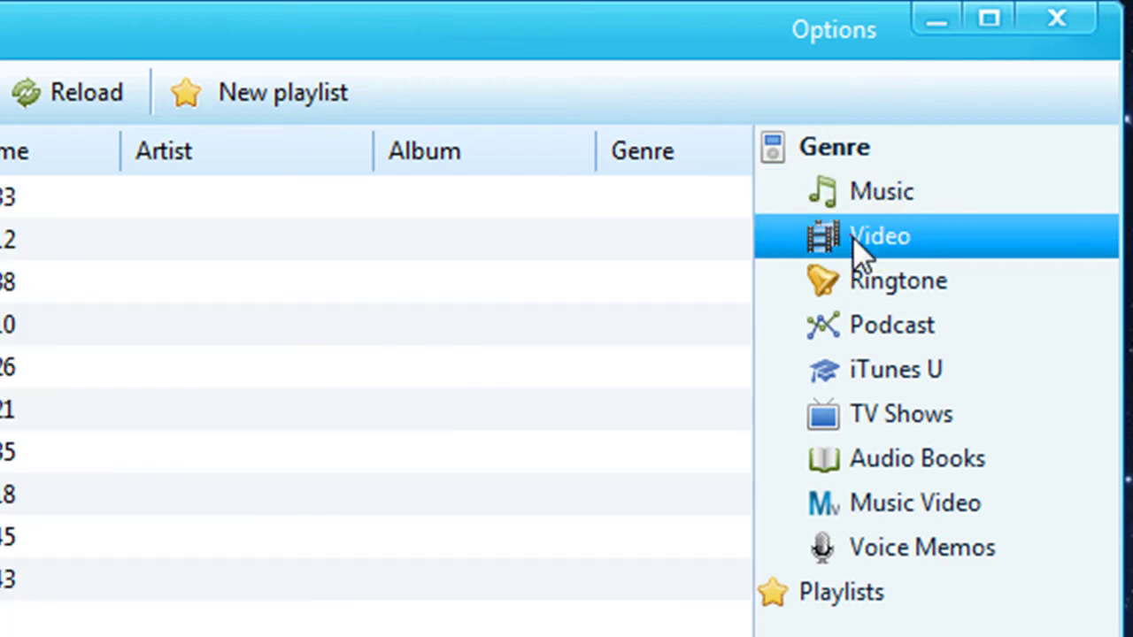
{"action": "left_click", "coordinate": [839, 198]}
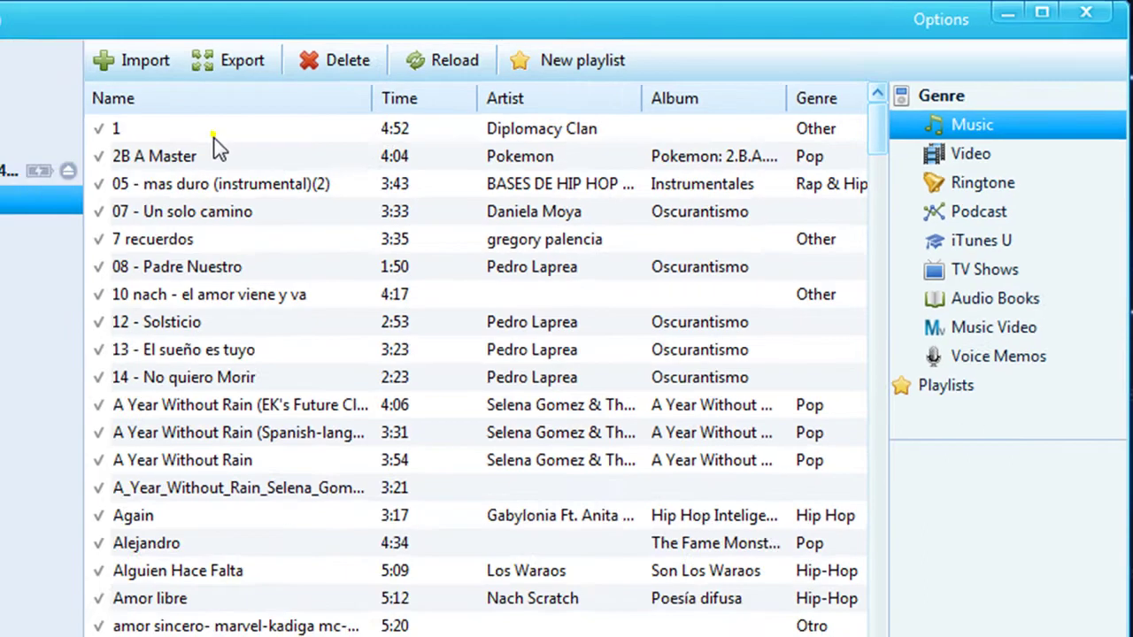
Start exporting the songs 1, 05 - mas duro (instrumental)(2) and 7 recuerdos, with Escritorio as the destination.
{"action": "left_click", "coordinate": [354, 110]}
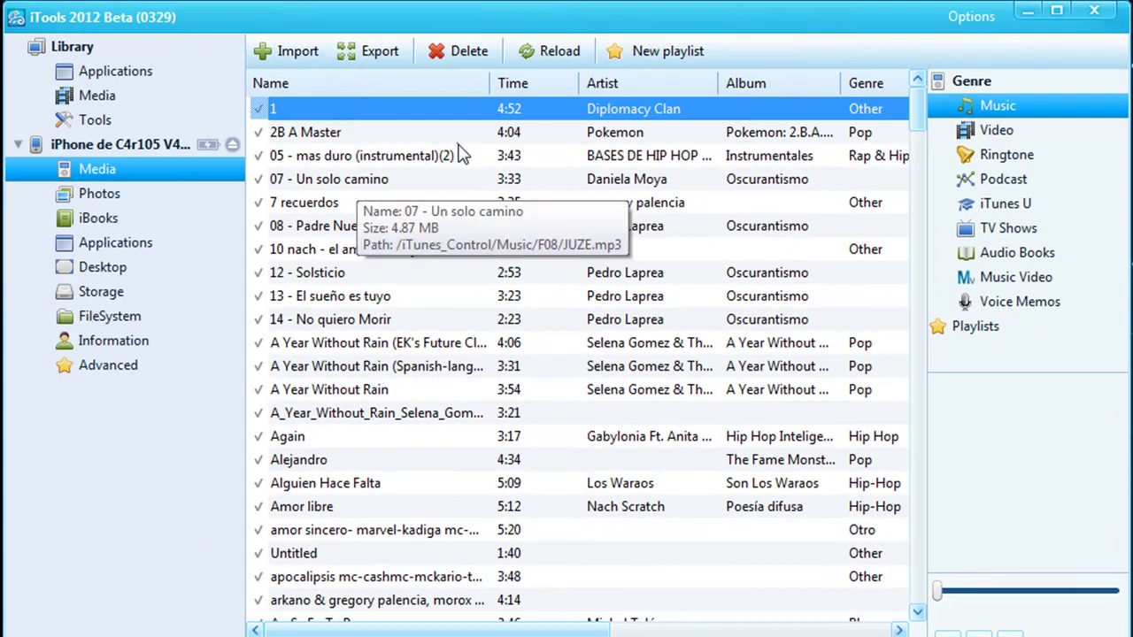
{"action": "mouse_move", "coordinate": [917, 113]}
{"action": "left_mouse_down"}
{"action": "mouse_move", "coordinate": [916, 133]}
{"action": "mouse_move", "coordinate": [914, 99]}
{"action": "left_mouse_up"}
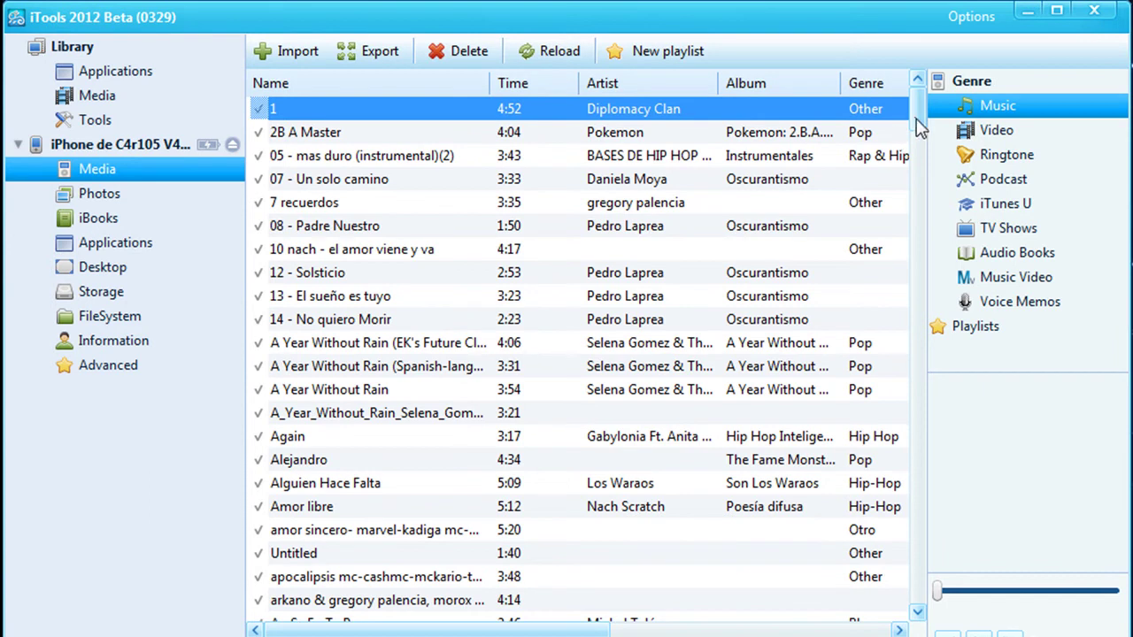
{"action": "left_click_drag", "start_coordinate": [917, 122], "coordinate": [918, 90]}
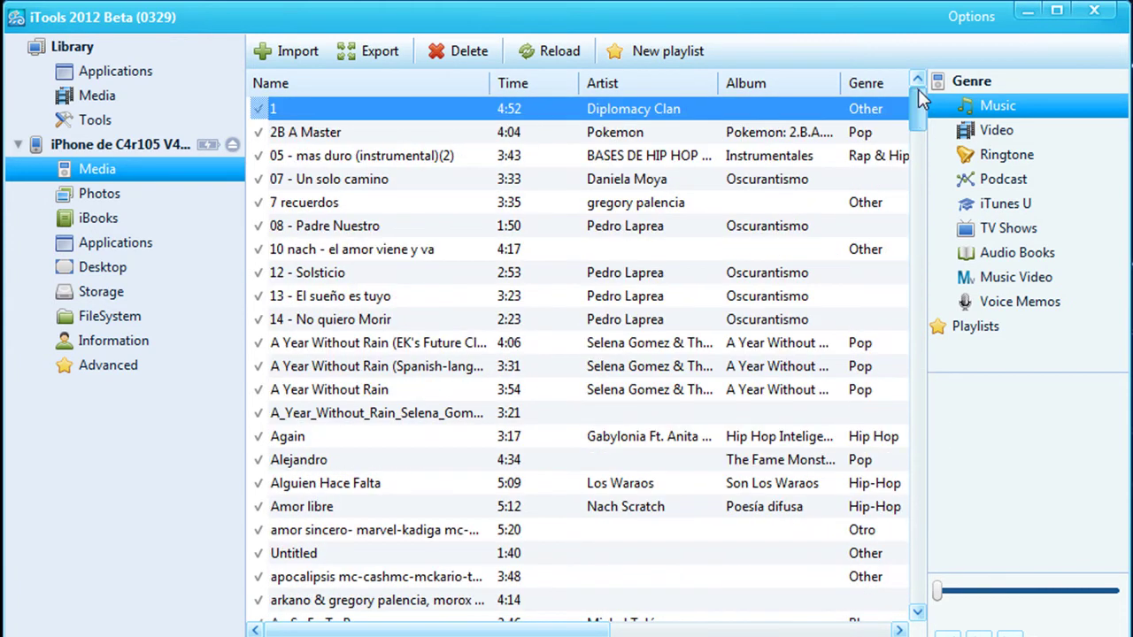
{"action": "left_click", "coordinate": [620, 158], "text": "ctrl"}
{"action": "left_click", "coordinate": [634, 208], "text": "ctrl"}
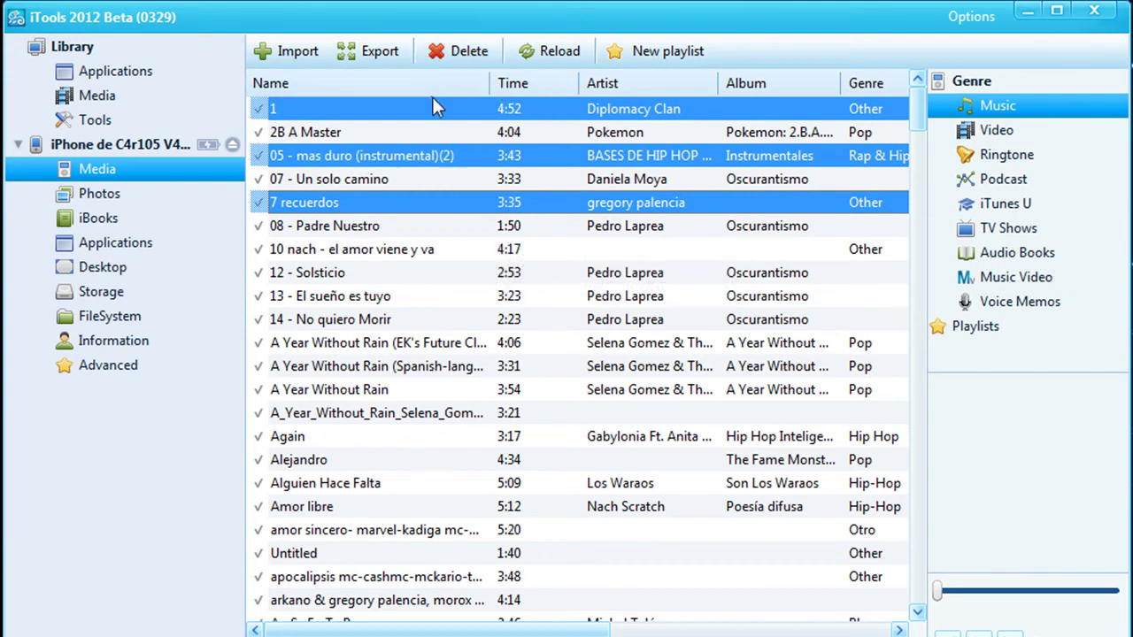
{"action": "left_click", "coordinate": [364, 57]}
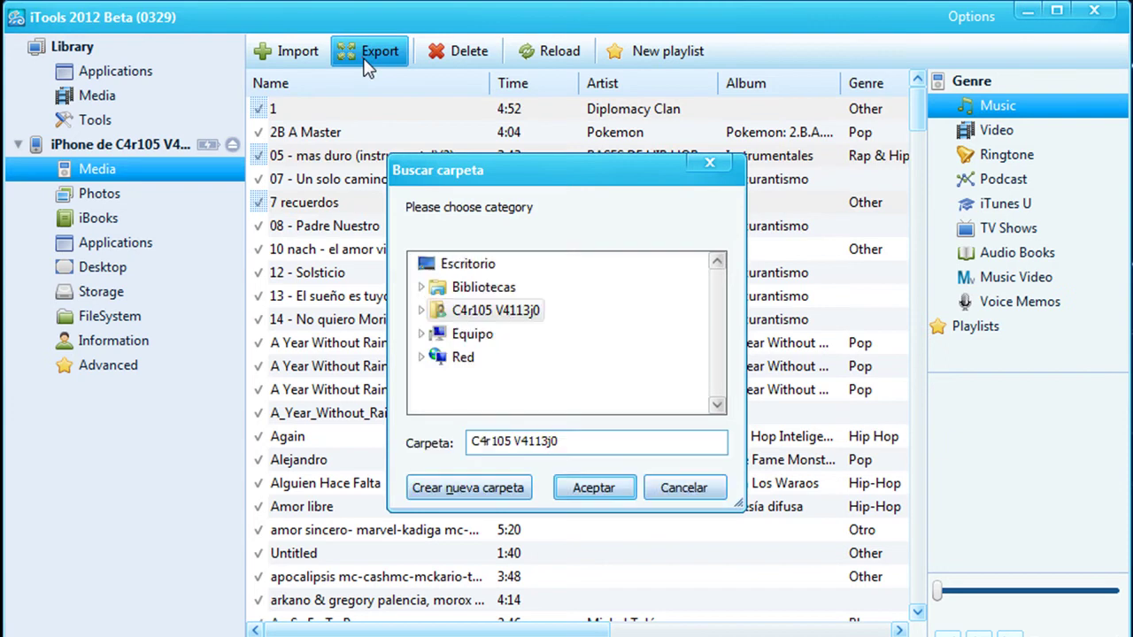
{"action": "left_click", "coordinate": [476, 266]}
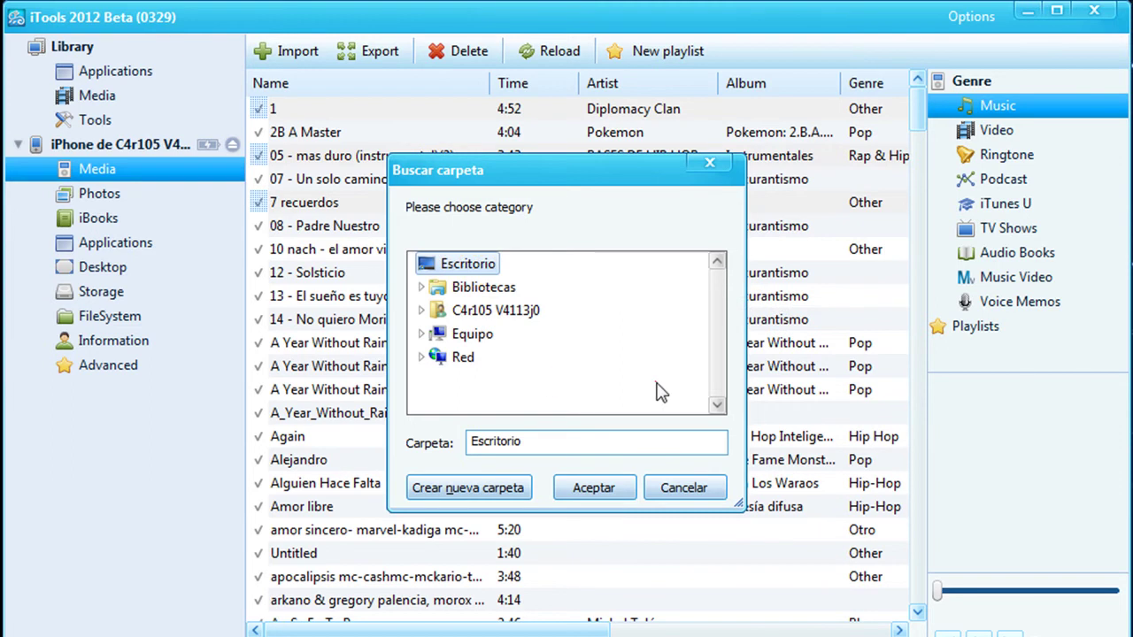
Create a new folder on the desktop, enter "respaldo iphone" as the folder name, and confirm the song export.
{"action": "left_click", "coordinate": [481, 483]}
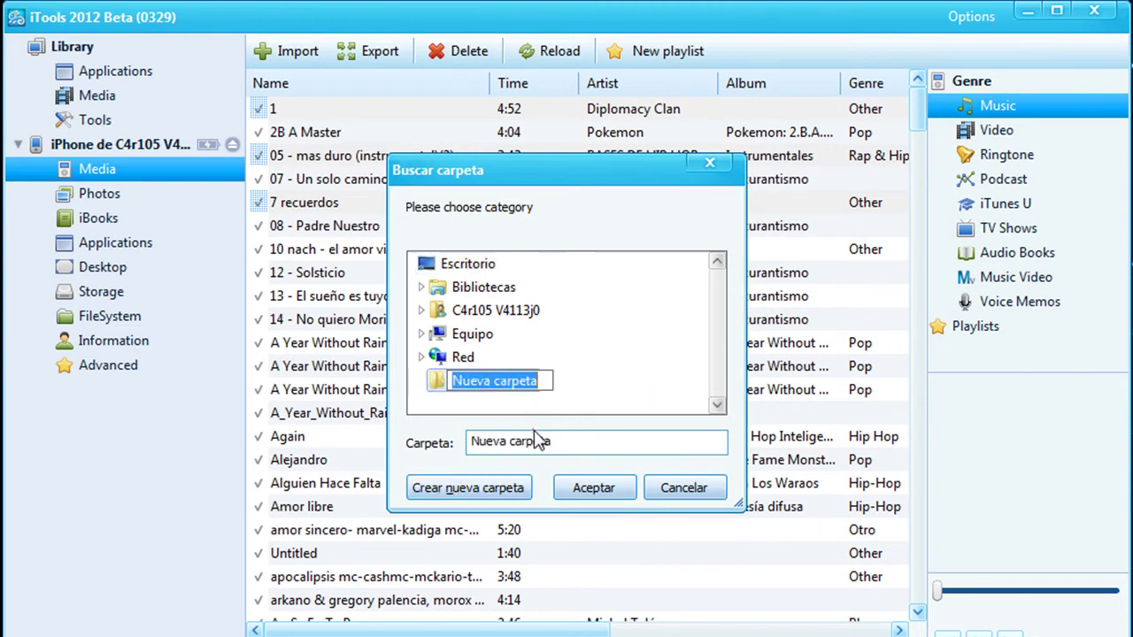
{"action": "left_click_drag", "start_coordinate": [559, 442], "coordinate": [479, 451]}
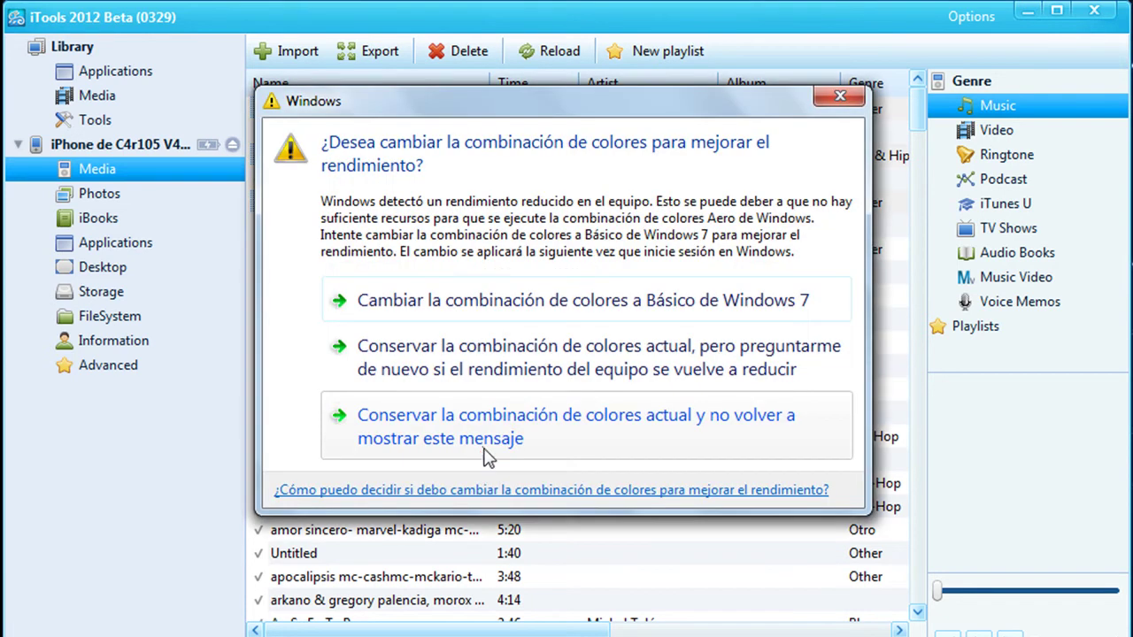
{"action": "left_click", "coordinate": [845, 98]}
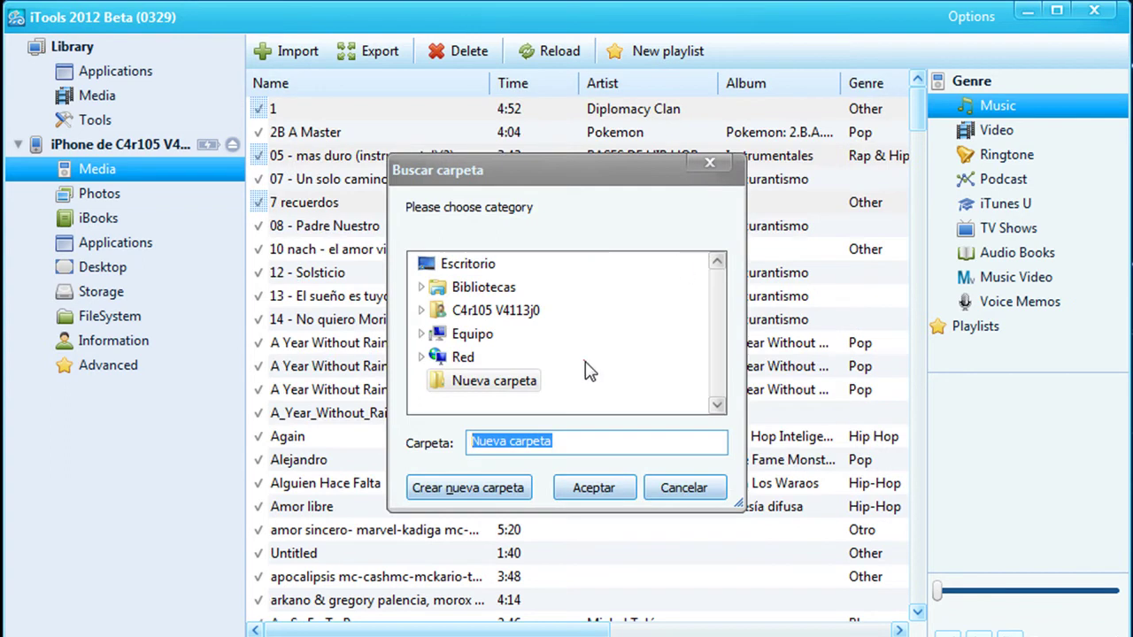
{"action": "left_click", "coordinate": [559, 441]}
{"action": "left_click_drag", "start_coordinate": [558, 441], "coordinate": [469, 443]}
{"action": "type", "text": "e"}
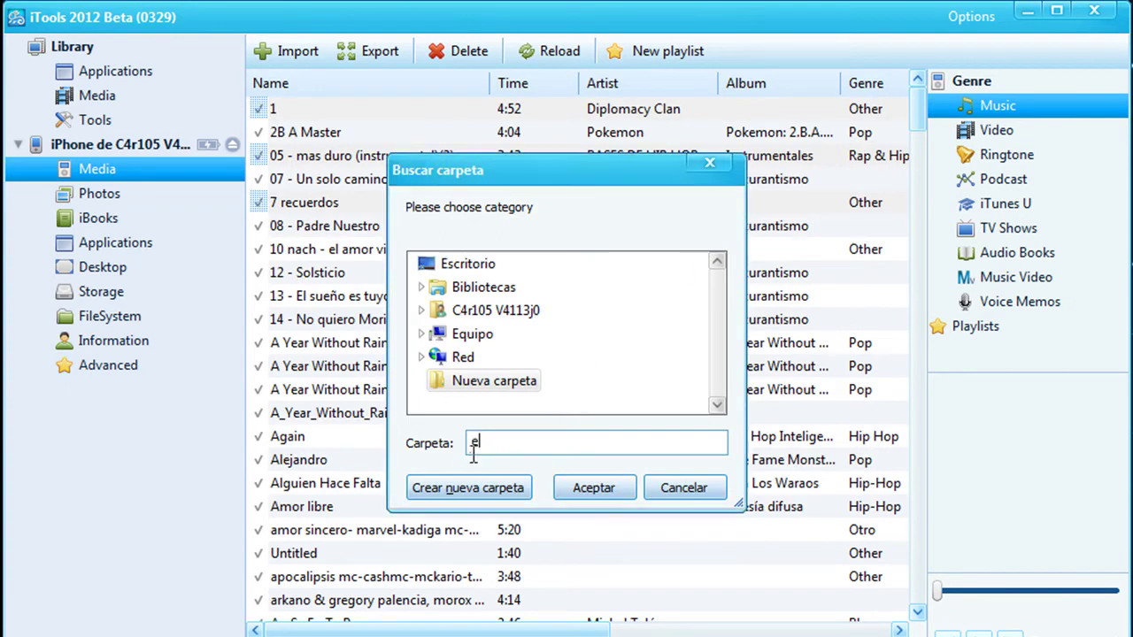
{"action": "type", "text": "s"}
{"action": "key", "text": "BackSpace"}
{"action": "key", "text": "BackSpace"}
{"action": "type", "text": "respaldo iphone"}
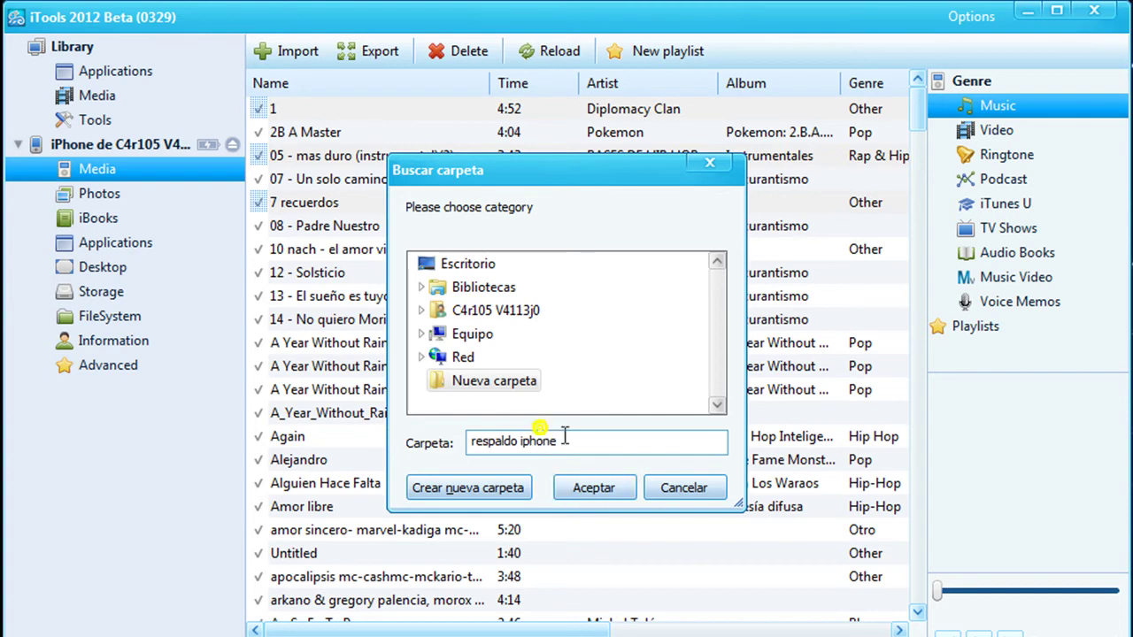
{"action": "left_click", "coordinate": [569, 487]}
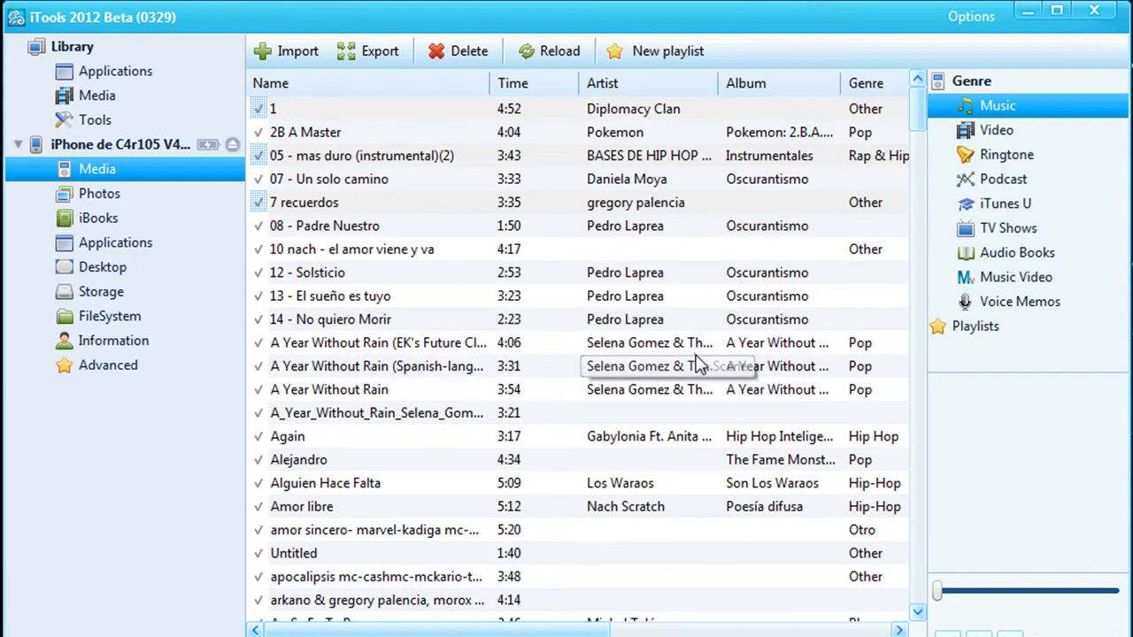
Switch to the desktop to inspect the exported songs in the Nueva carpeta folder, and return to iTools.
{"action": "left_click", "coordinate": [1026, 11]}
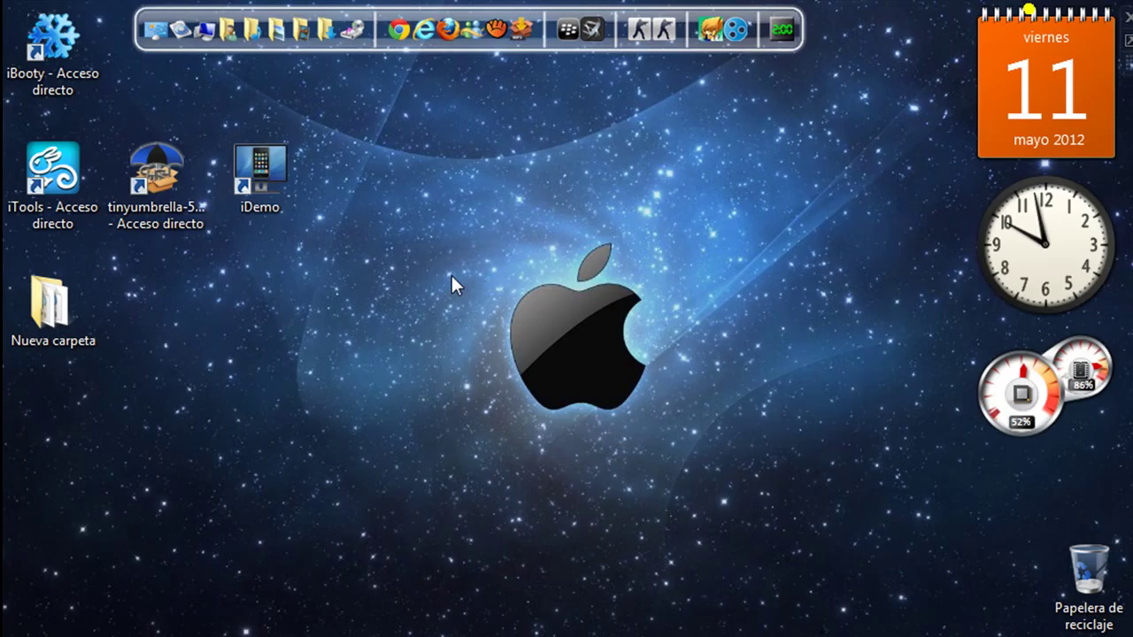
{"action": "left_click", "coordinate": [39, 336]}
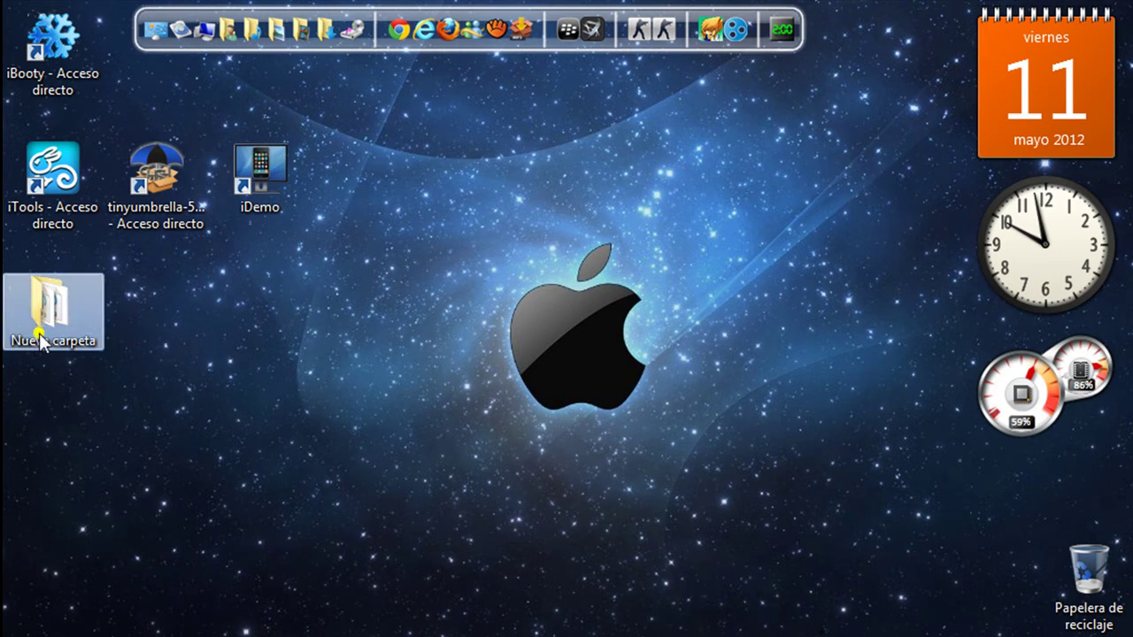
{"action": "double_click", "coordinate": [89, 303]}
{"action": "left_click", "coordinate": [223, 347]}
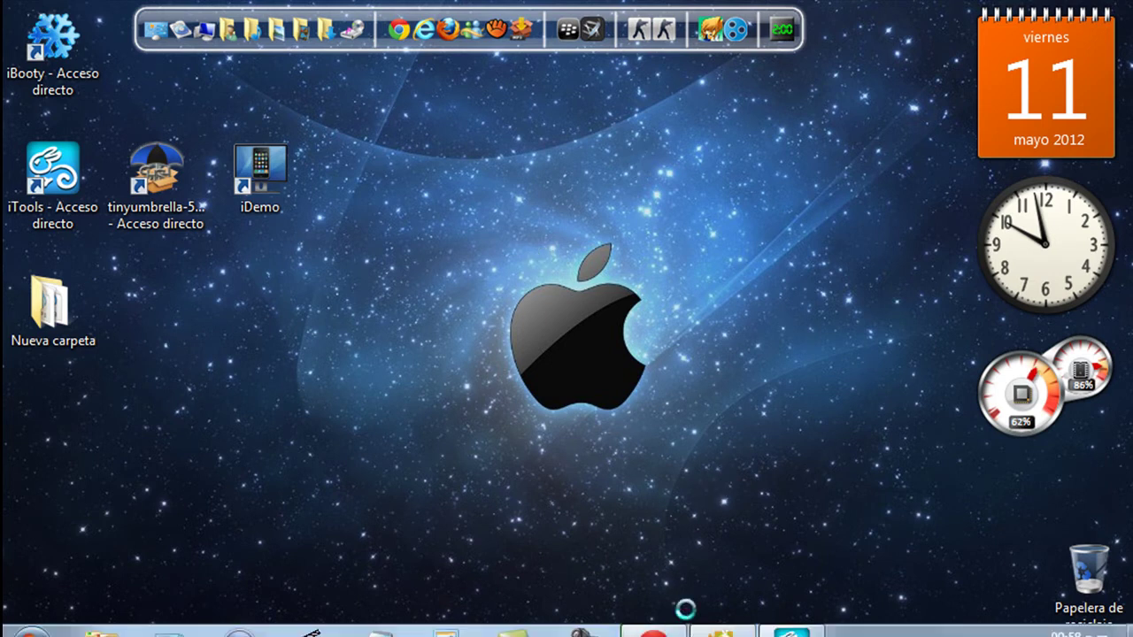
{"action": "left_click", "coordinate": [688, 622]}
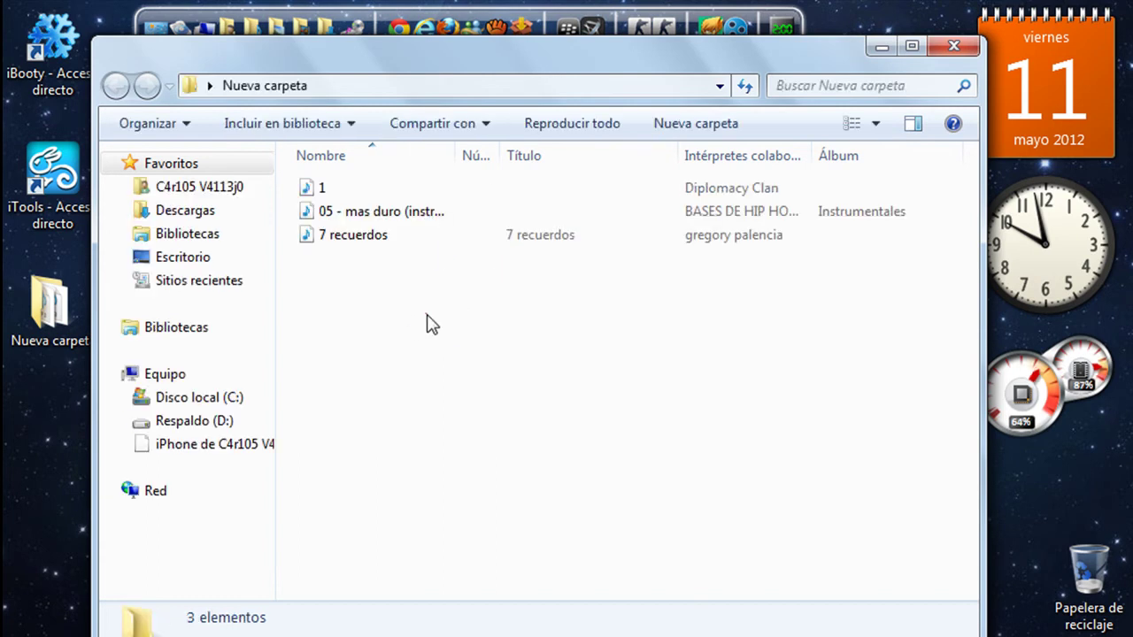
{"action": "left_click", "coordinate": [966, 45]}
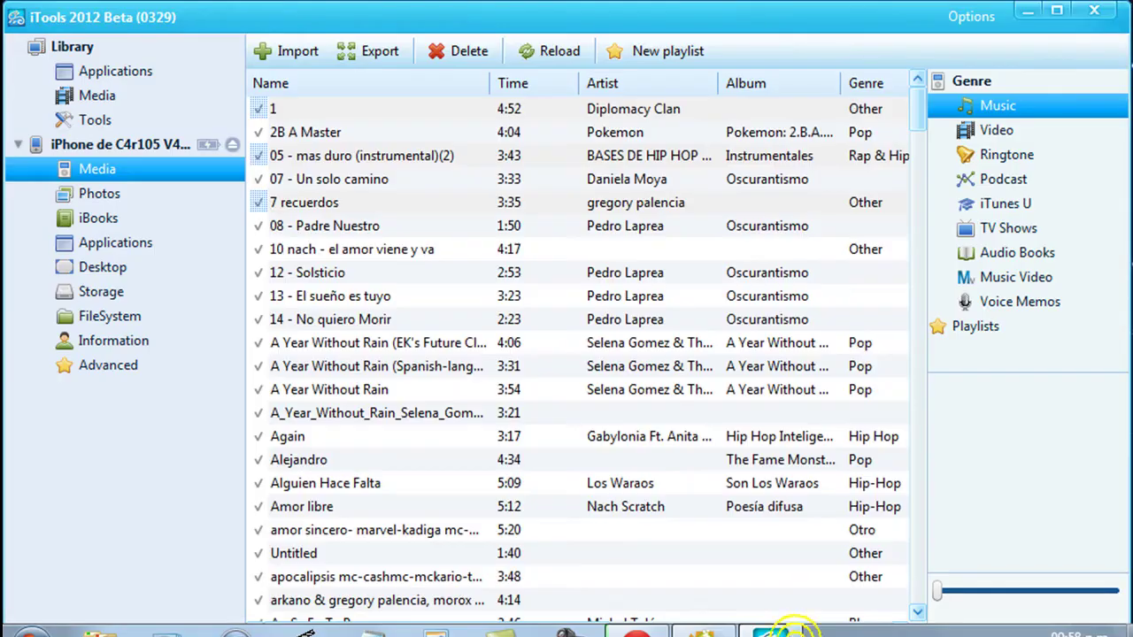
Export the 2:21 ETP HipHopVenezolano video and the David Copperfield video from the iPhone to the Nueva carpeta folder.
{"action": "left_click", "coordinate": [990, 135]}
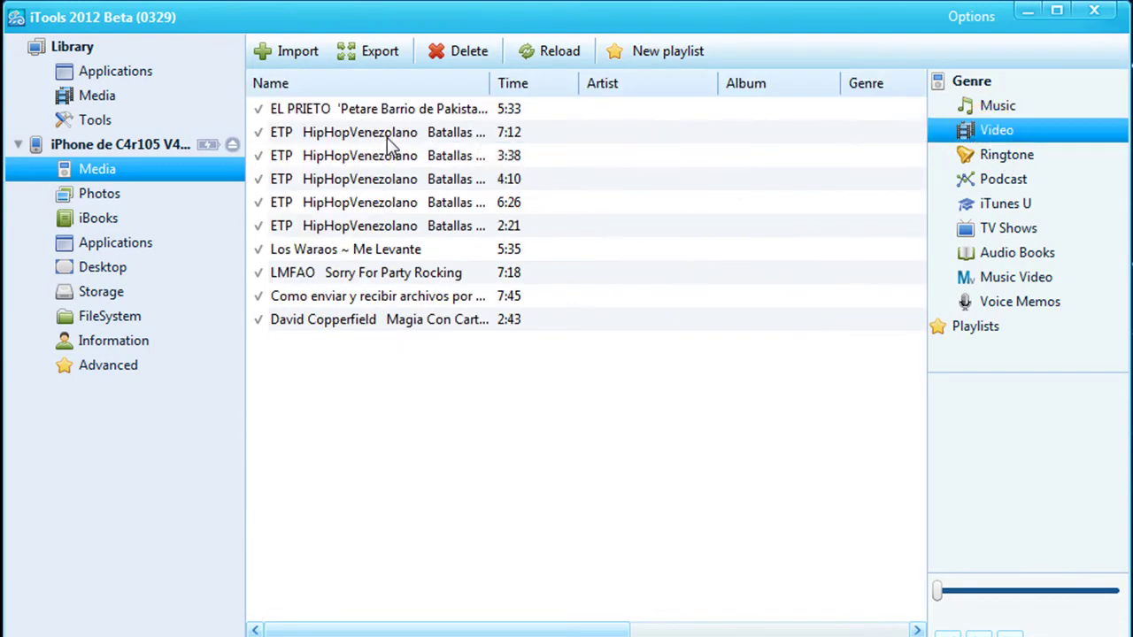
{"action": "left_click", "coordinate": [517, 229]}
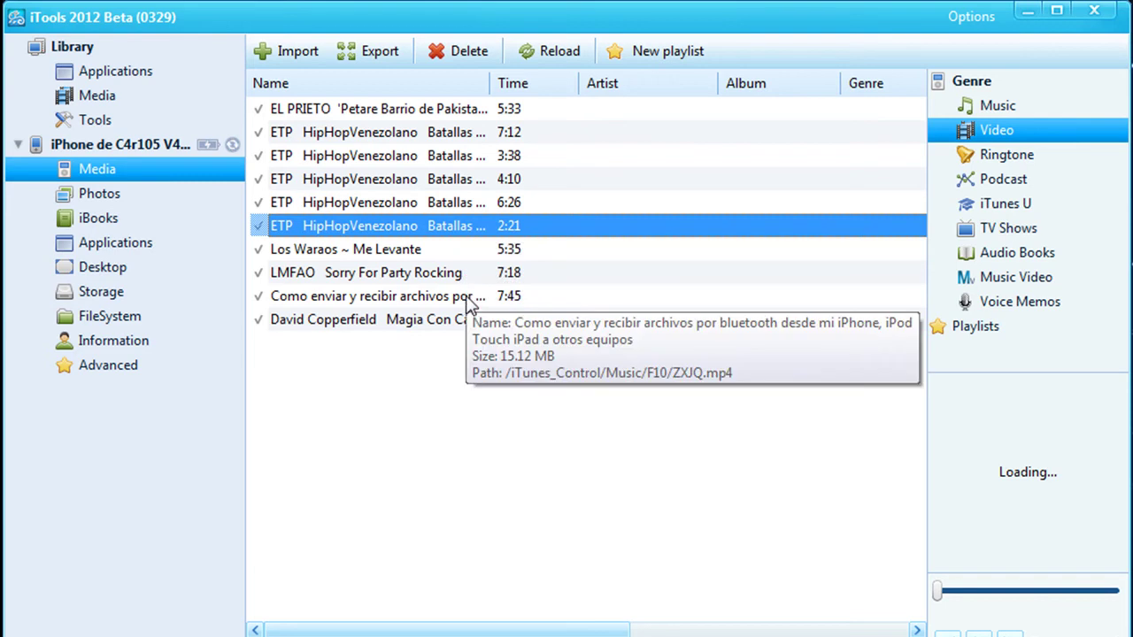
{"action": "left_click", "coordinate": [451, 320], "text": "ctrl"}
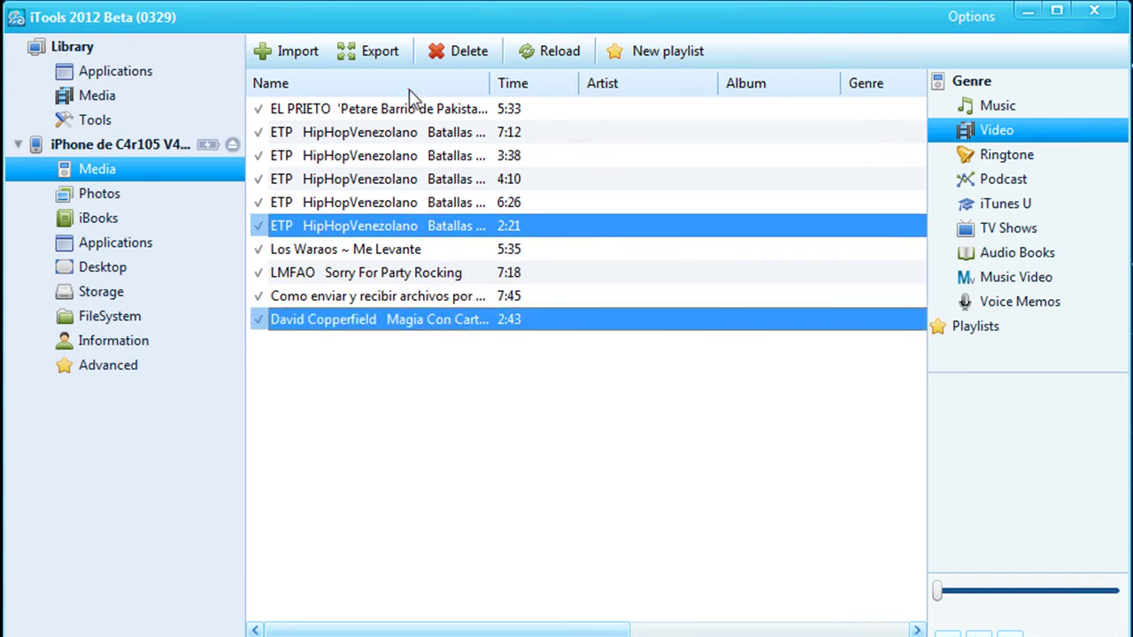
{"action": "left_click", "coordinate": [394, 52]}
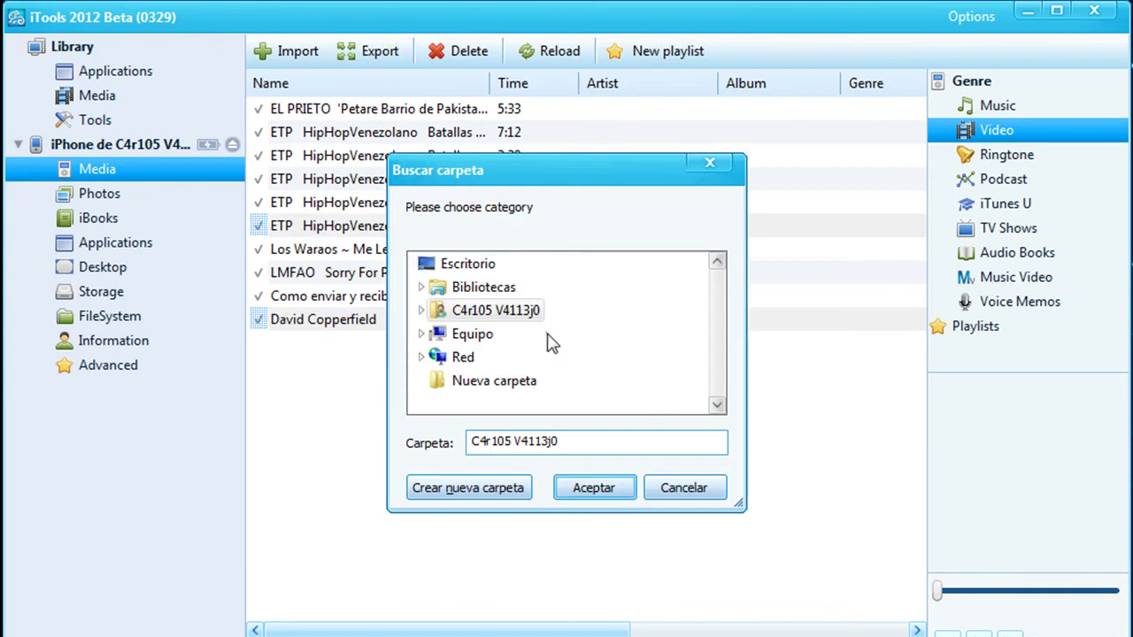
{"action": "left_click", "coordinate": [507, 383]}
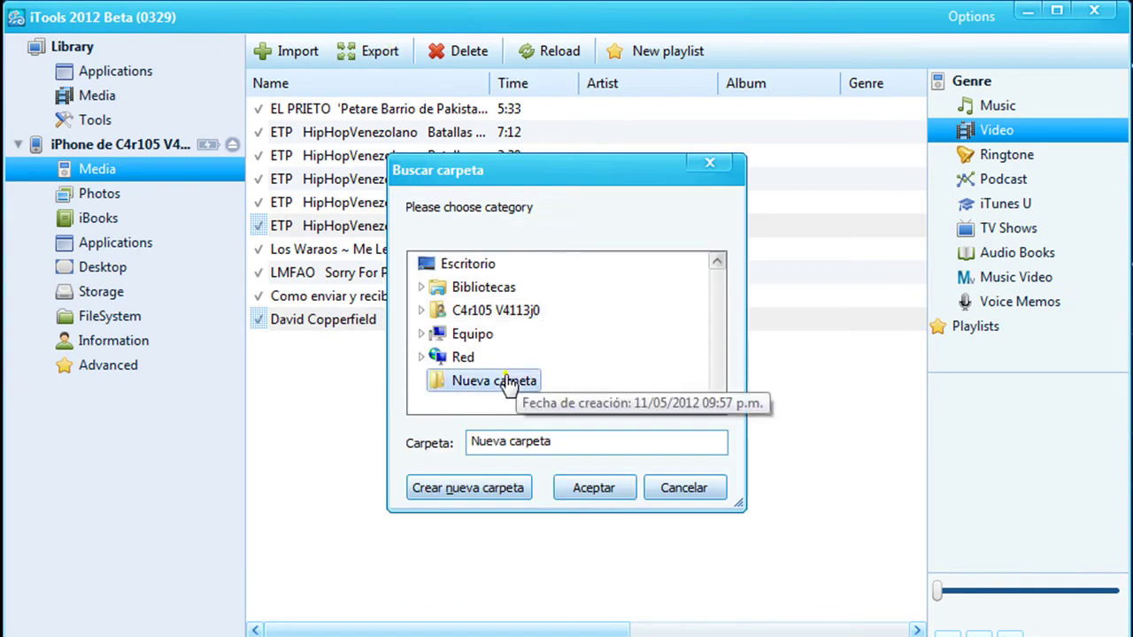
{"action": "left_click", "coordinate": [593, 489]}
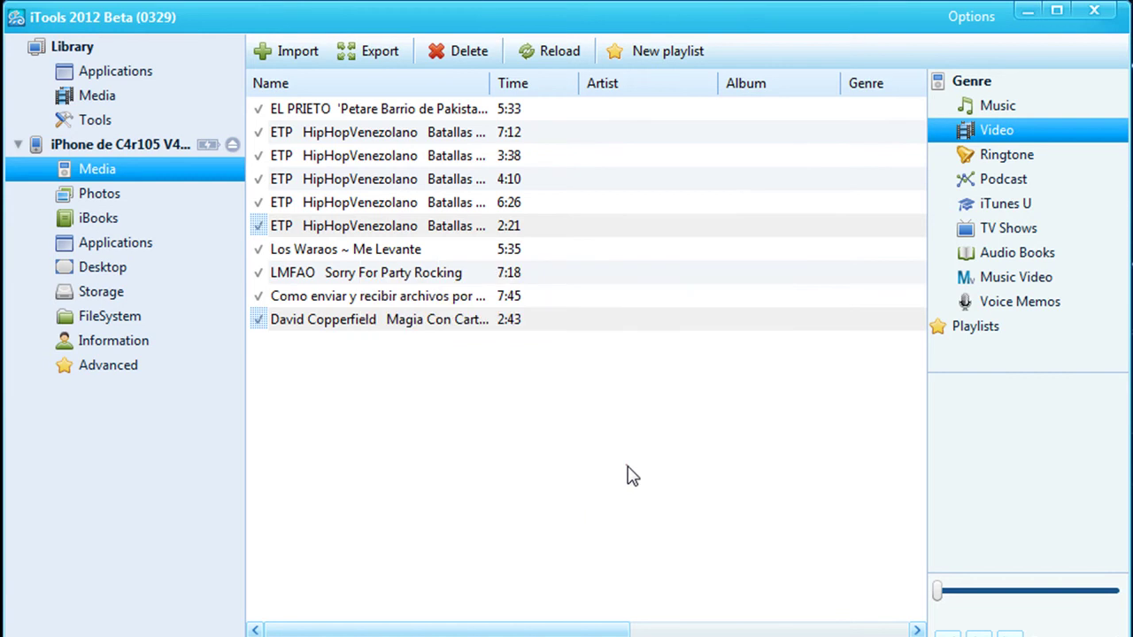
Export two photos, the group portrait and the couple beside it, from the algunas fotos/recuerdos album to the Nueva carpeta folder.
{"action": "left_click", "coordinate": [995, 110]}
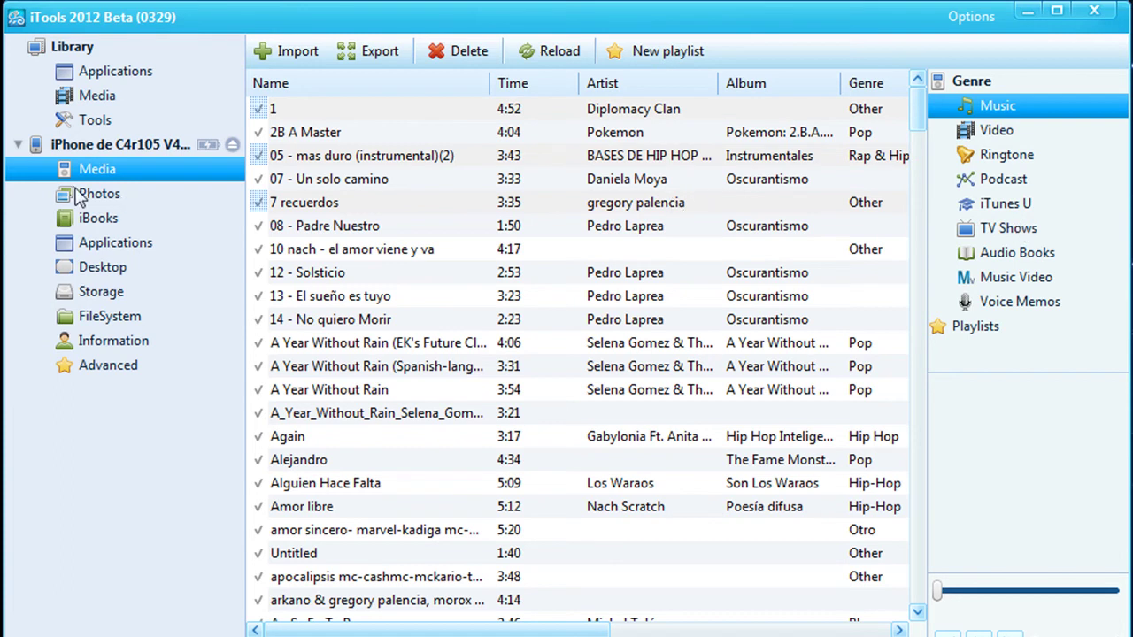
{"action": "left_click", "coordinate": [94, 193]}
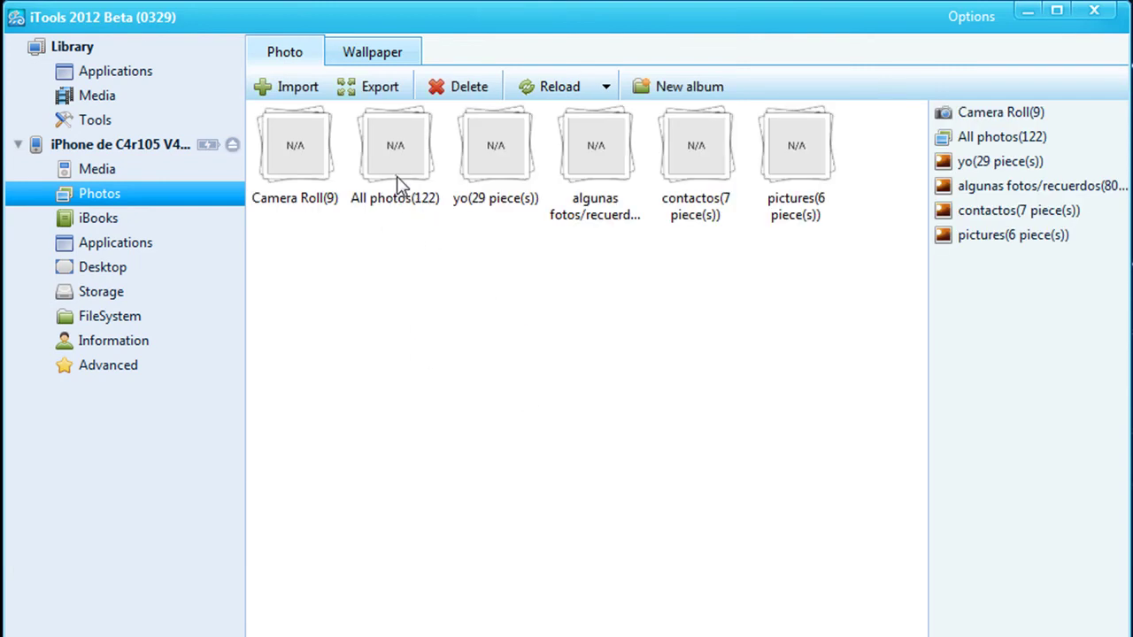
{"action": "left_click", "coordinate": [1076, 185]}
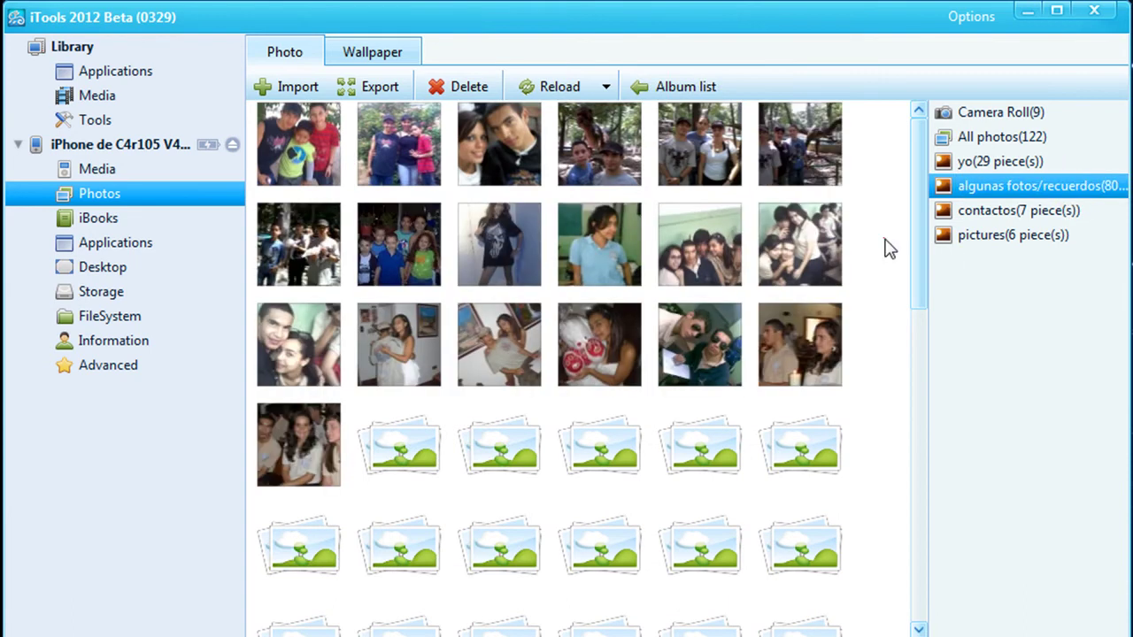
{"action": "left_click_drag", "start_coordinate": [915, 221], "coordinate": [925, 354]}
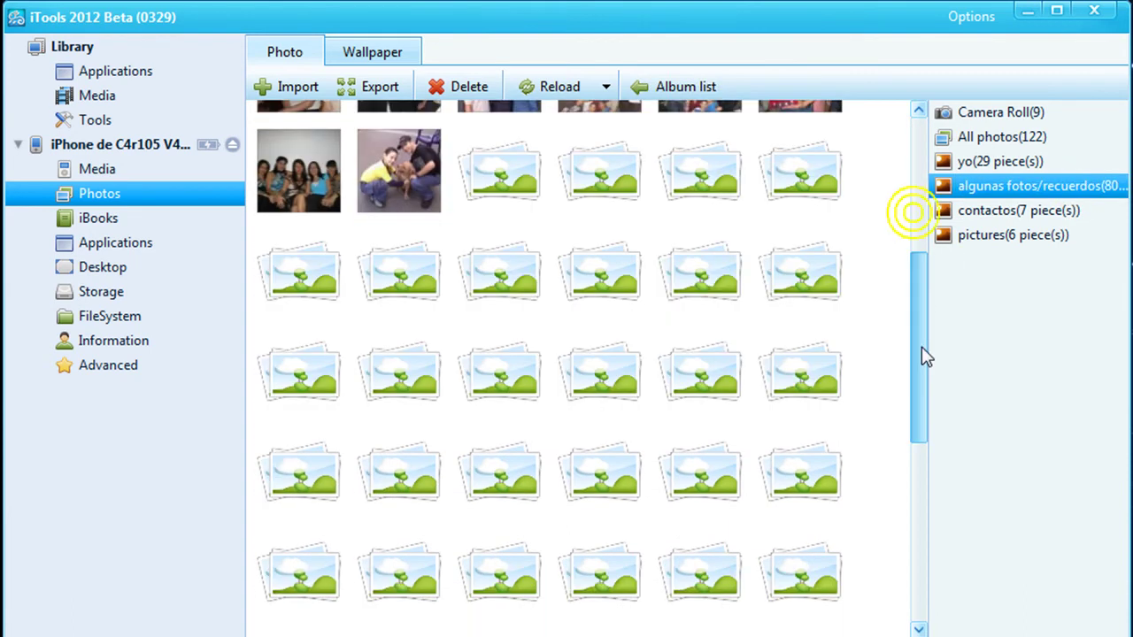
{"action": "left_click", "coordinate": [399, 162]}
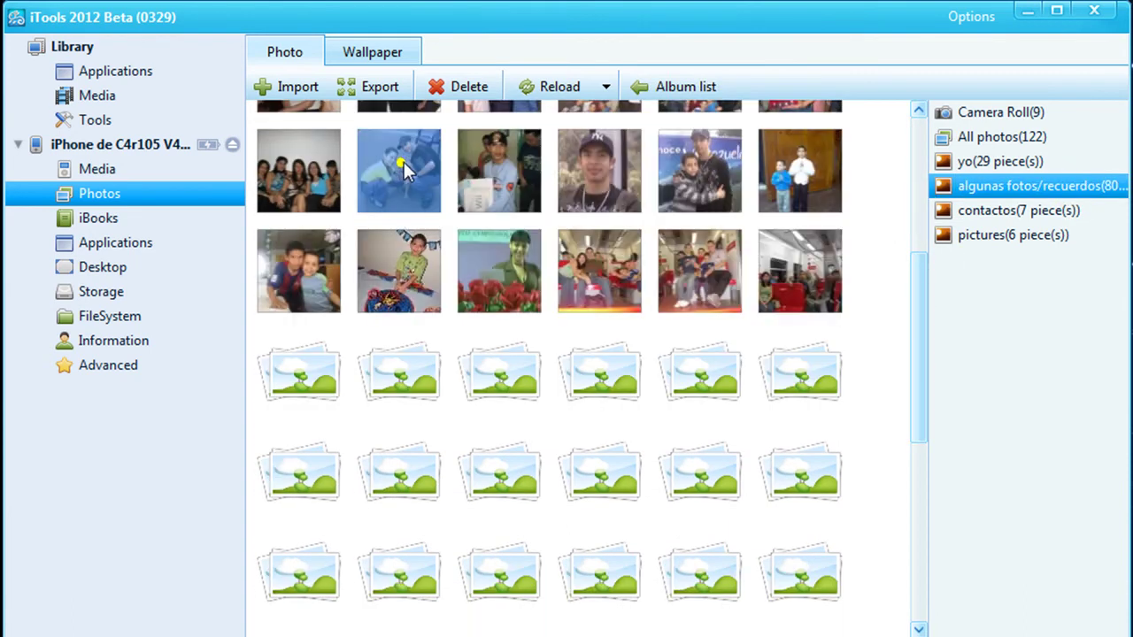
{"action": "left_click", "coordinate": [331, 167], "text": "ctrl"}
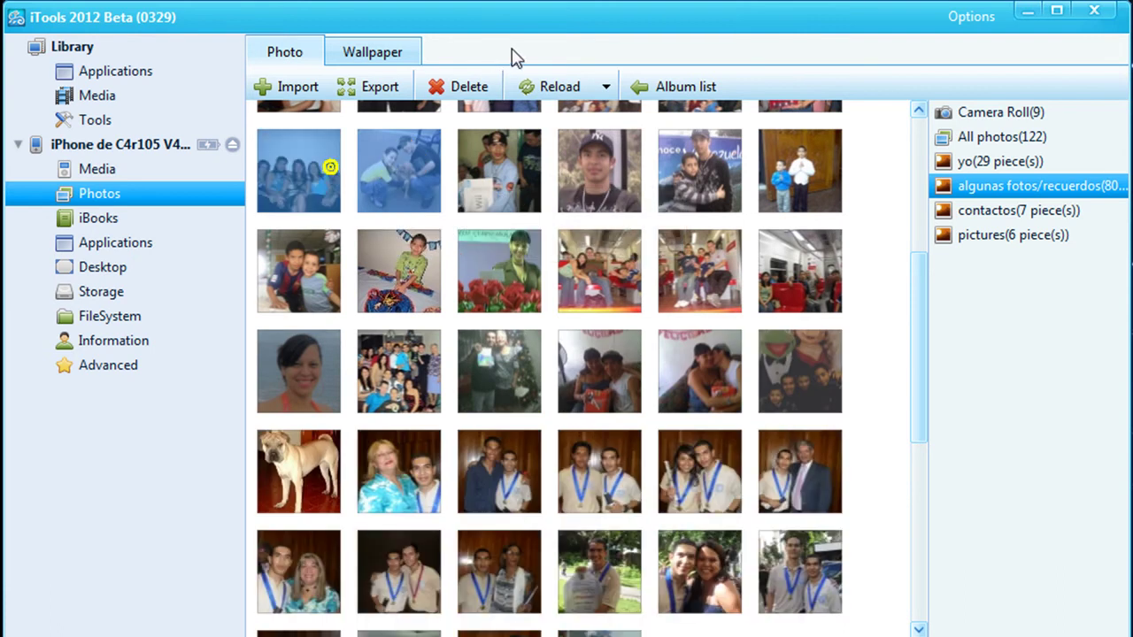
{"action": "left_click", "coordinate": [369, 77]}
{"action": "left_click", "coordinate": [510, 381]}
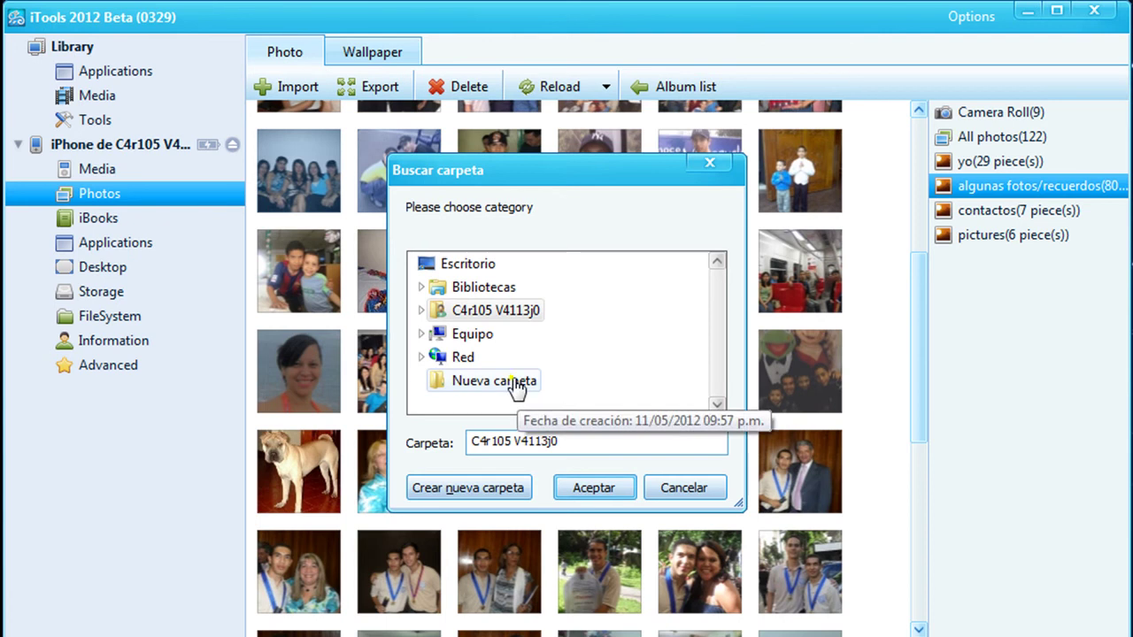
{"action": "left_click", "coordinate": [593, 495]}
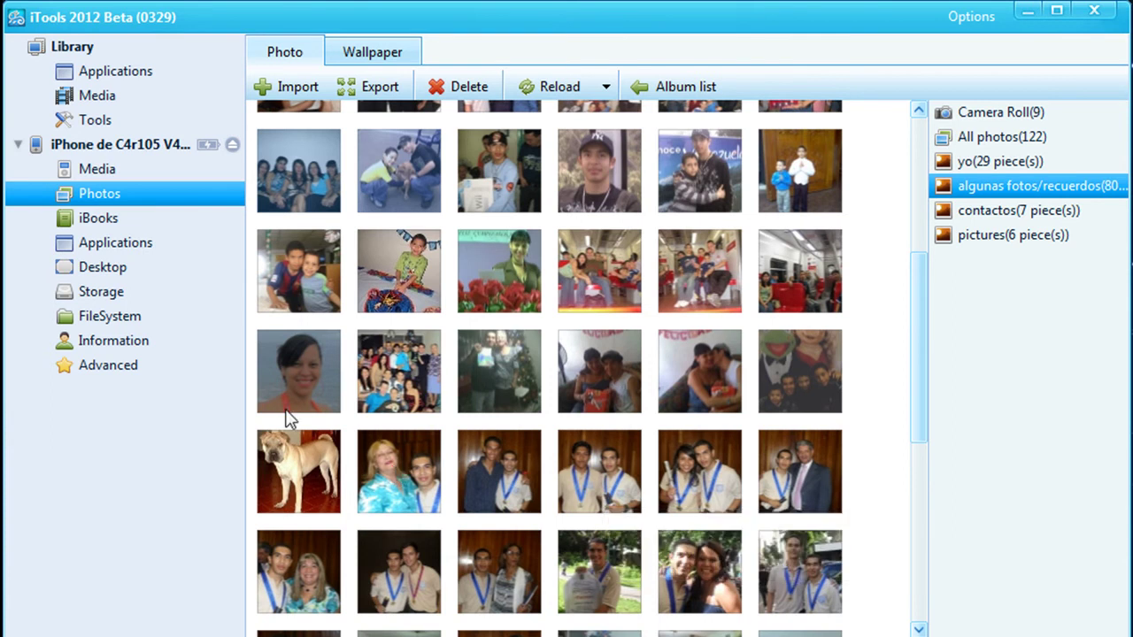
Check the iPhone's iBooks section, dismissing its prompt, and show the iPhone's installed applications in a maximized window.
{"action": "left_click", "coordinate": [77, 223]}
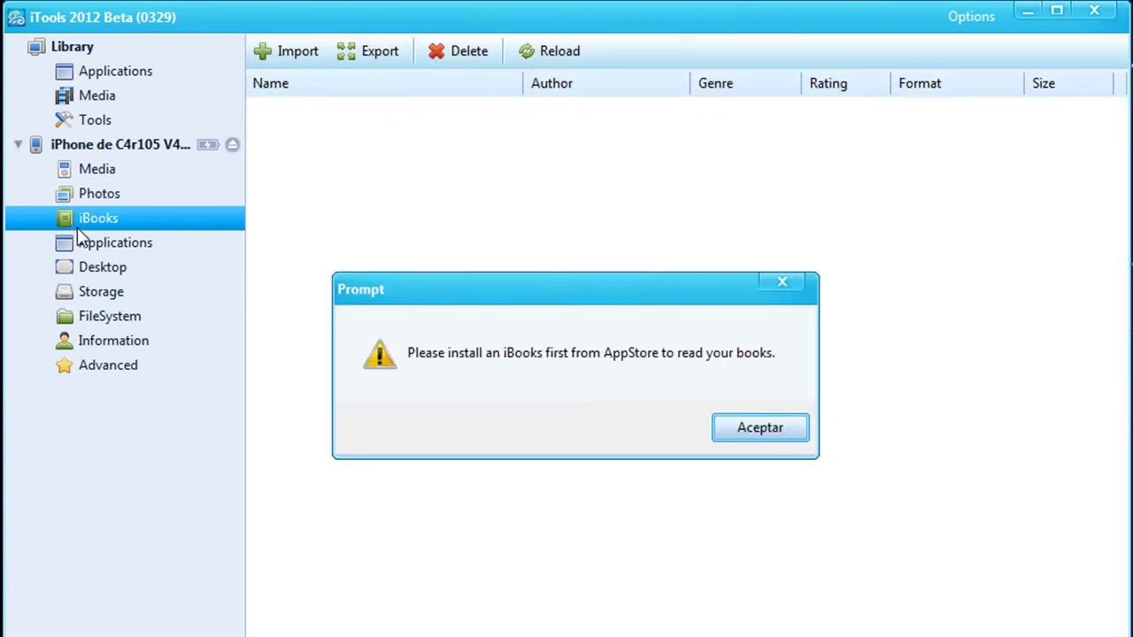
{"action": "left_click", "coordinate": [752, 423]}
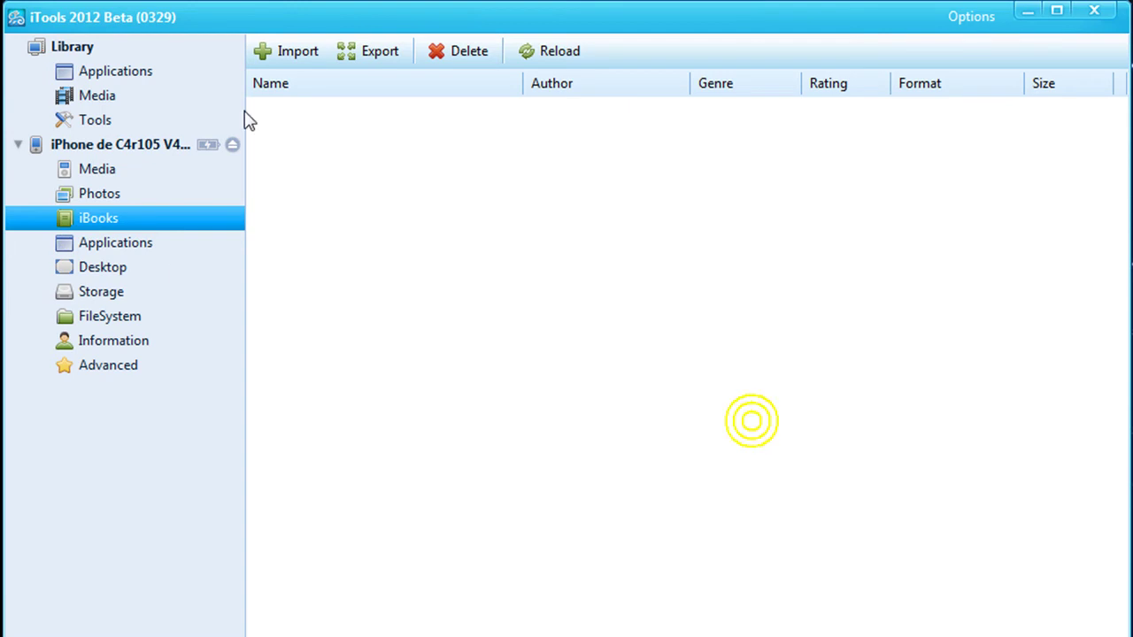
{"action": "left_click", "coordinate": [139, 252]}
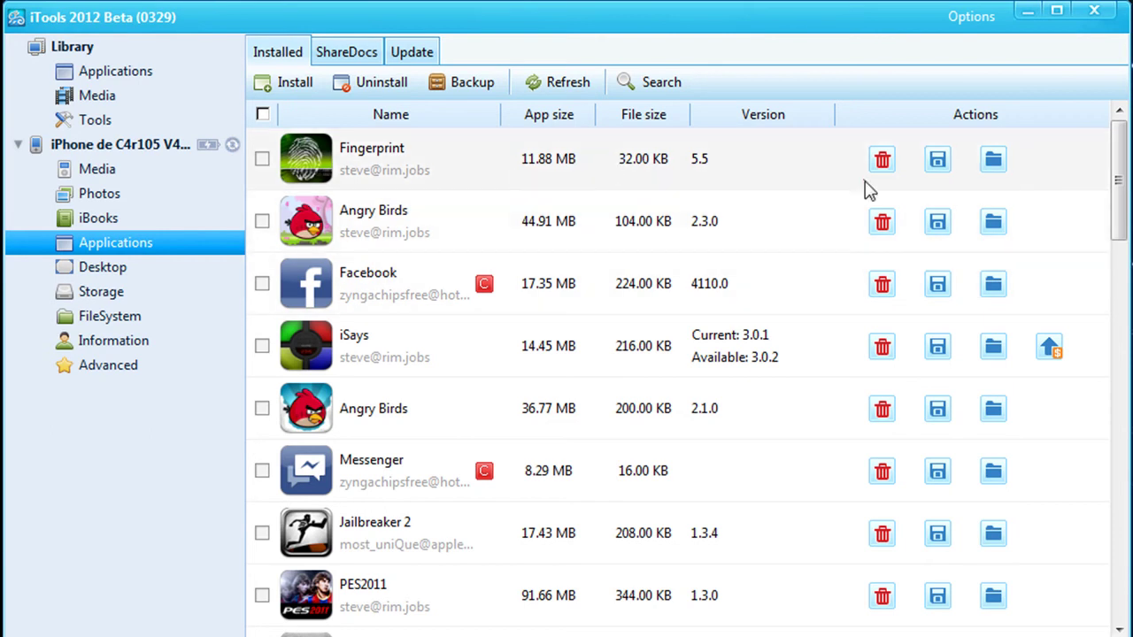
{"action": "left_click_drag", "start_coordinate": [1115, 181], "coordinate": [1115, 154]}
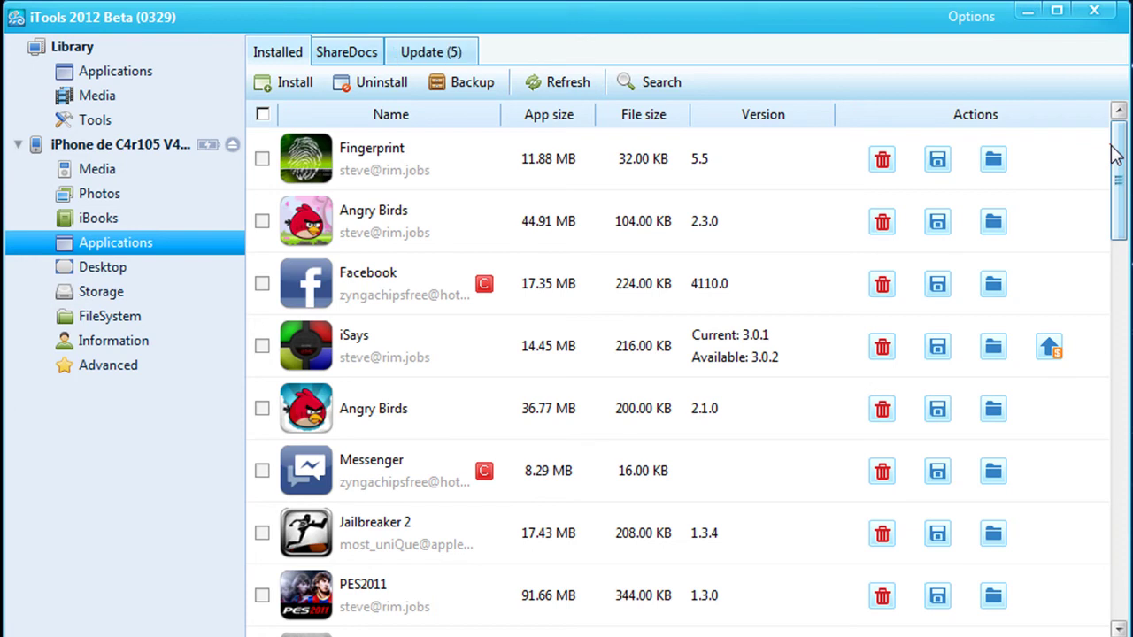
{"action": "left_click", "coordinate": [1104, 147]}
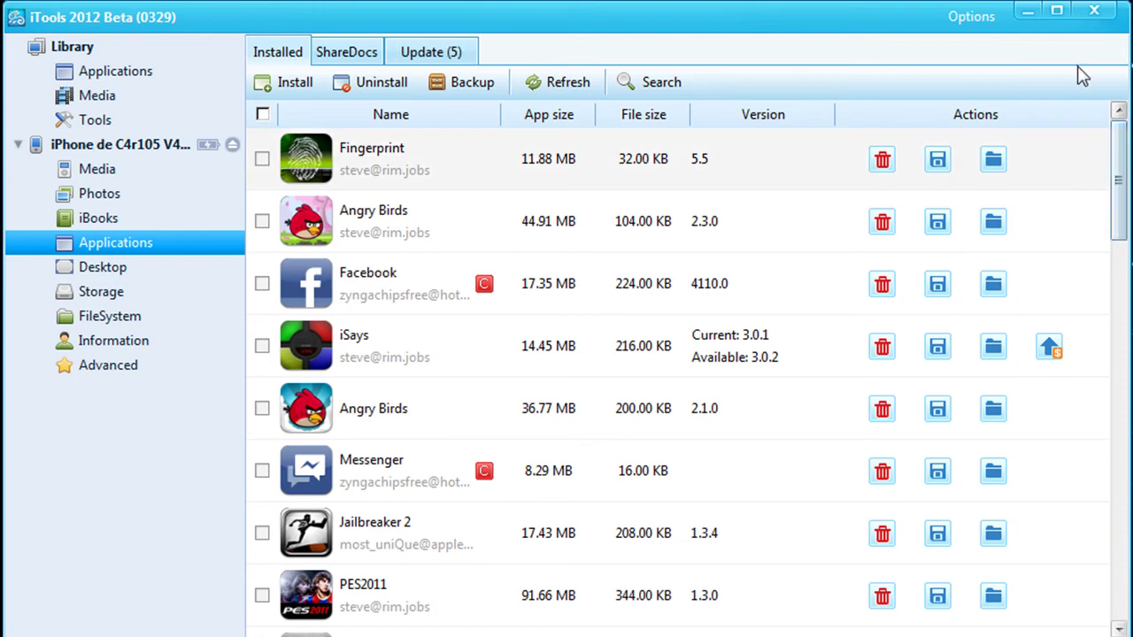
{"action": "left_click", "coordinate": [1057, 12]}
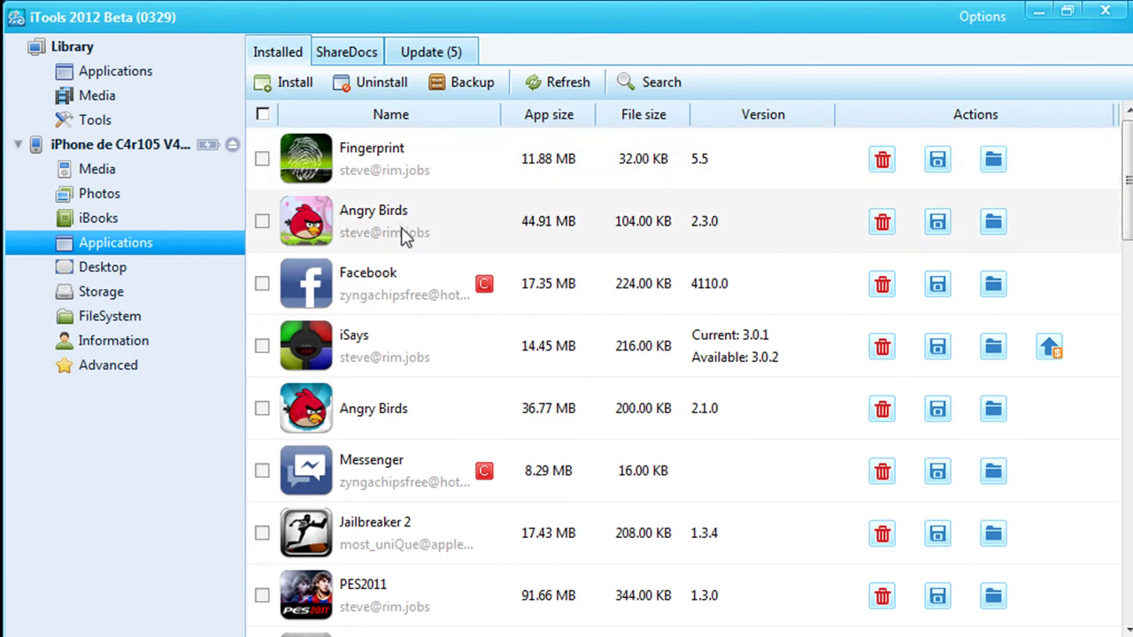
Back up the Angry Birds 2.3.0 and Facebook apps from the iPhone to the Nueva carpeta folder, including their documents.
{"action": "left_click", "coordinate": [403, 235]}
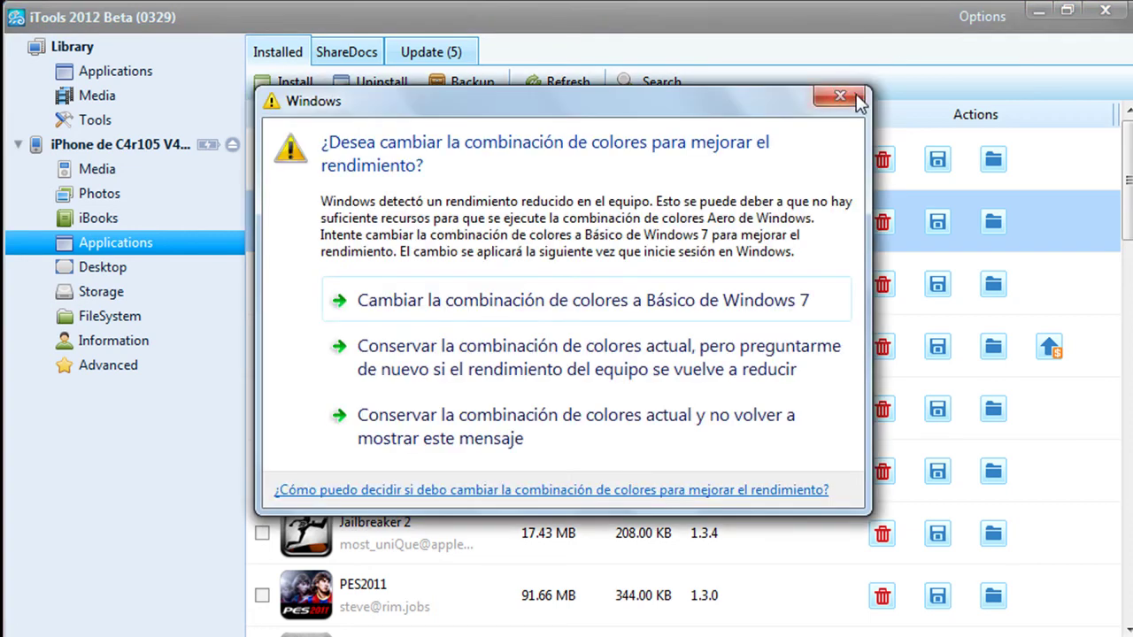
{"action": "left_click", "coordinate": [855, 95]}
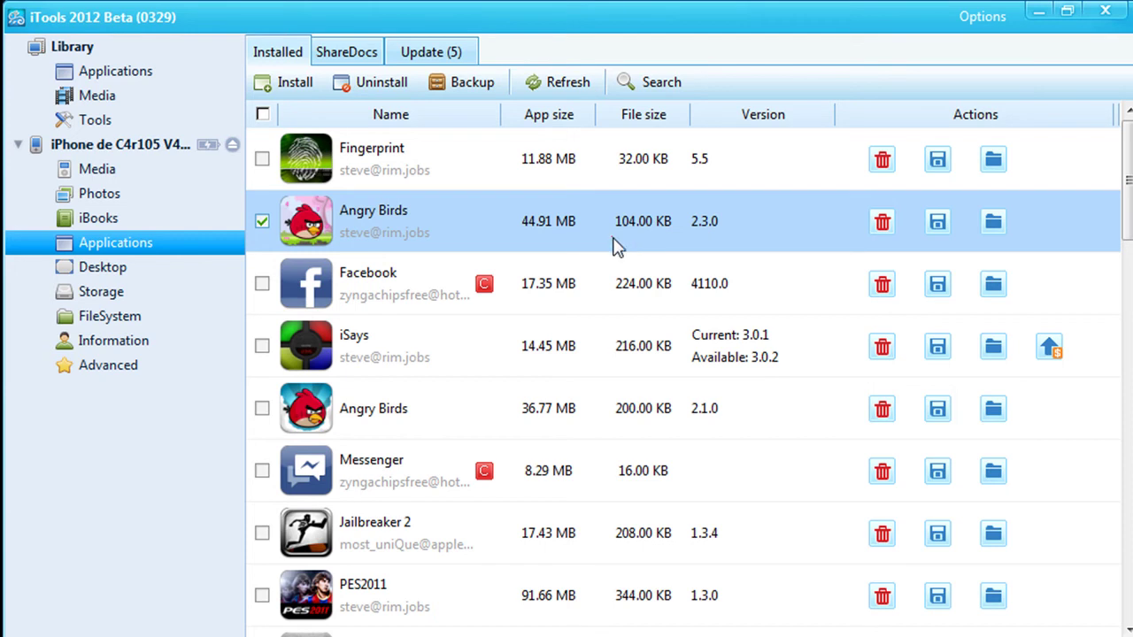
{"action": "left_click", "coordinate": [453, 175]}
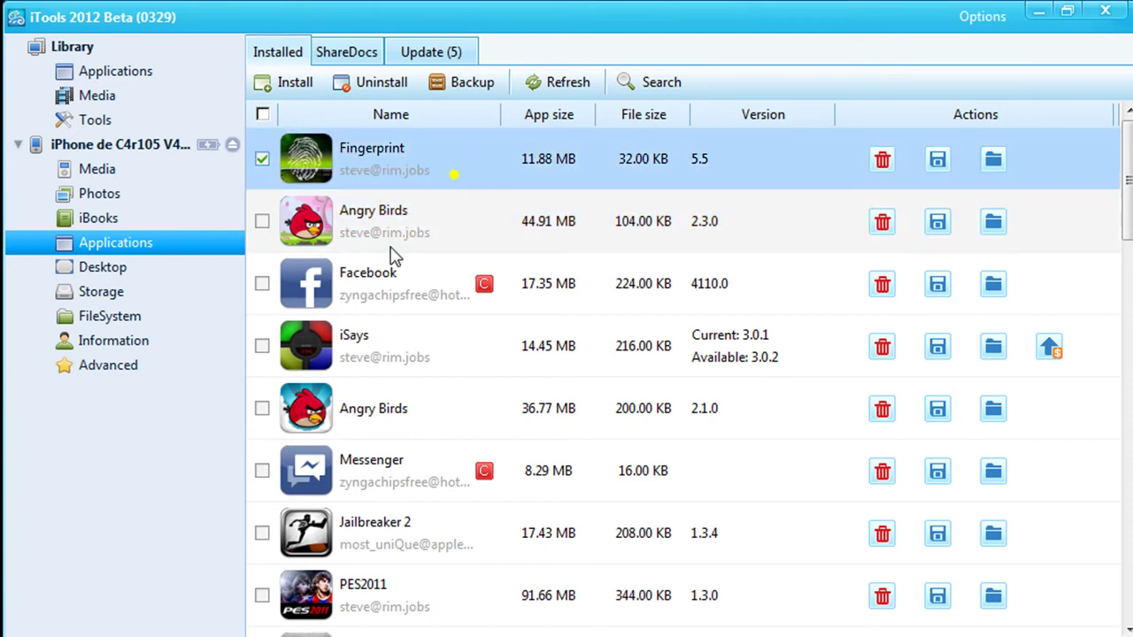
{"action": "left_click", "coordinate": [262, 222]}
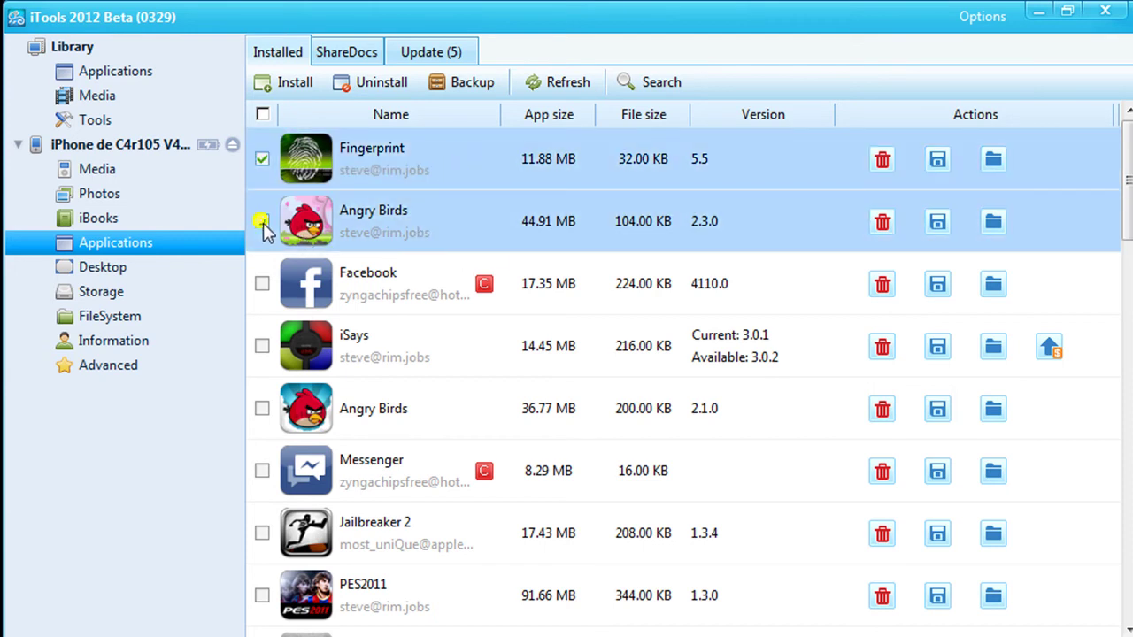
{"action": "left_click", "coordinate": [262, 158]}
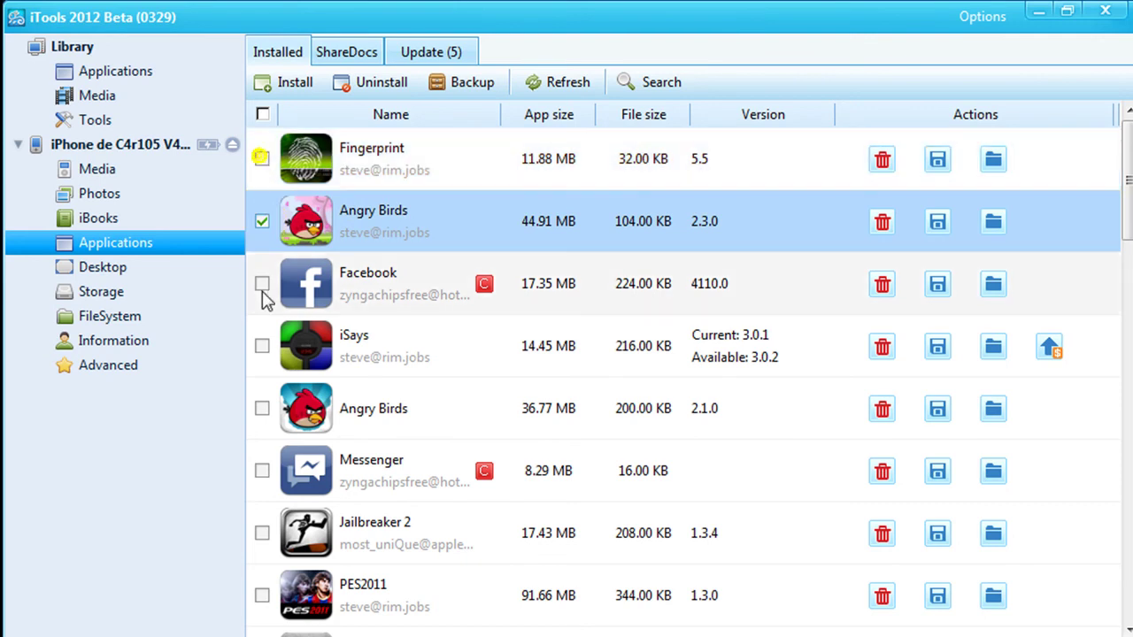
{"action": "left_click", "coordinate": [261, 285]}
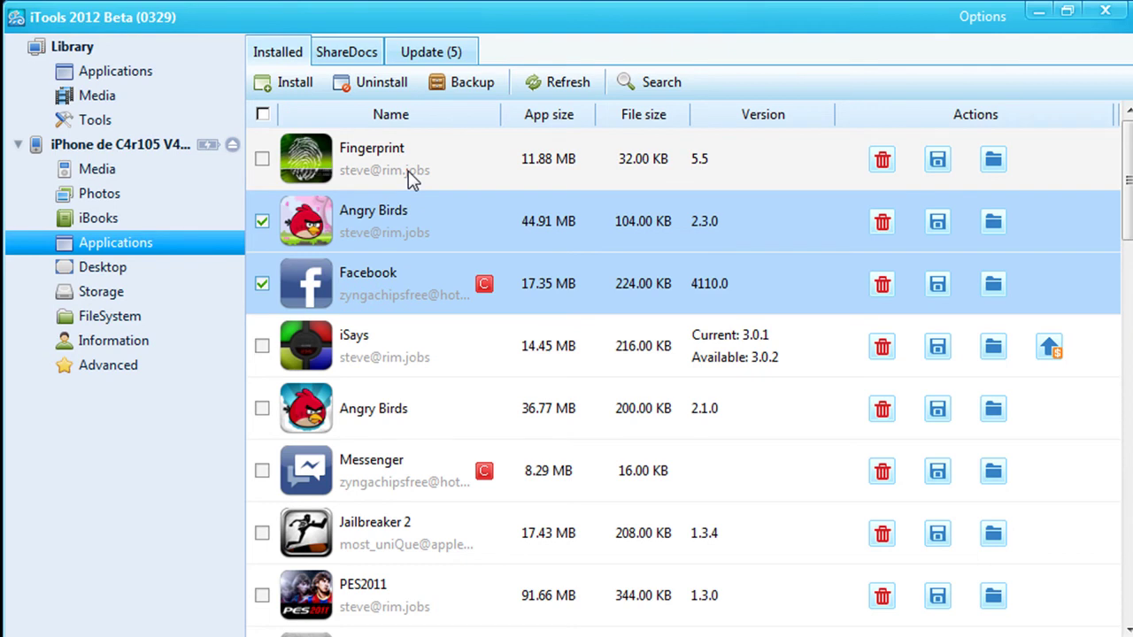
{"action": "left_click", "coordinate": [474, 86]}
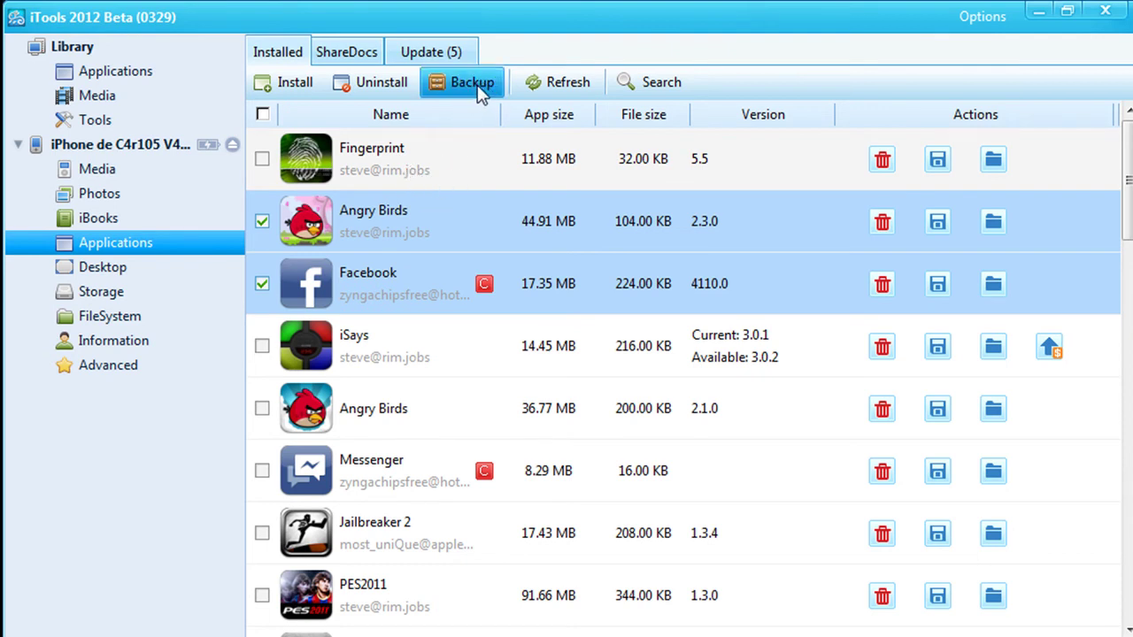
{"action": "left_click", "coordinate": [477, 87]}
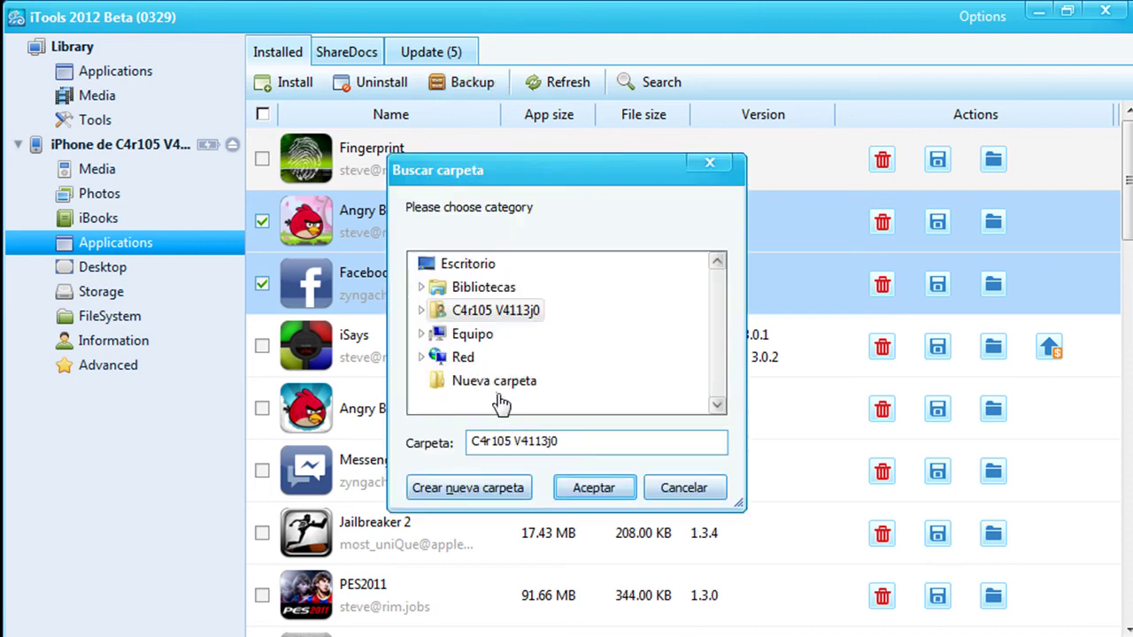
{"action": "left_click", "coordinate": [494, 382]}
{"action": "left_click", "coordinate": [591, 490]}
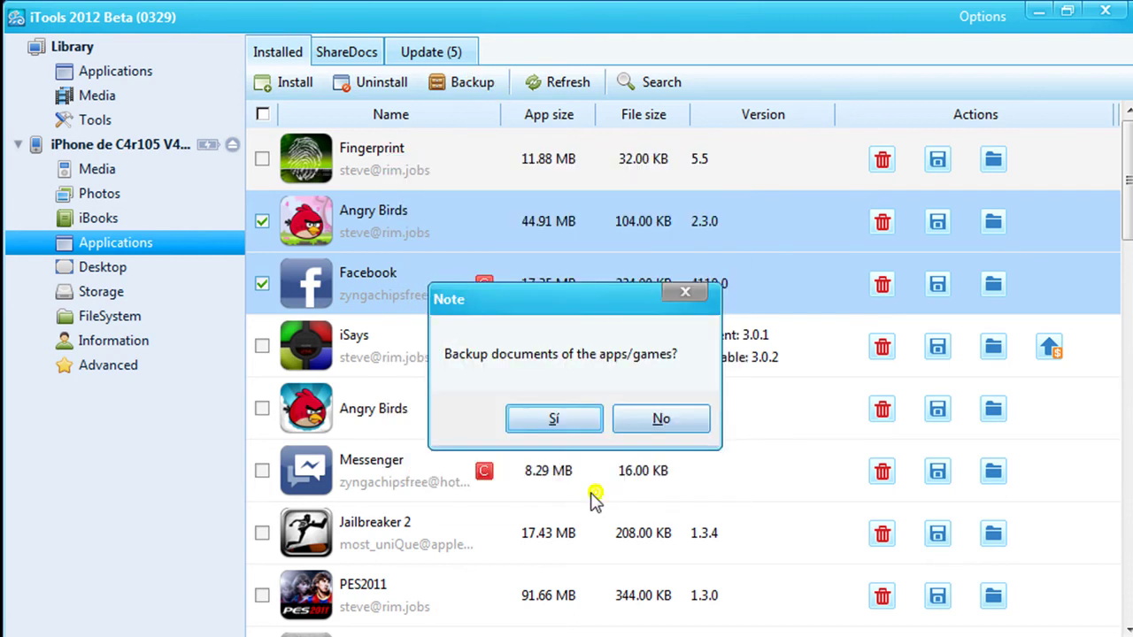
{"action": "left_click", "coordinate": [546, 422]}
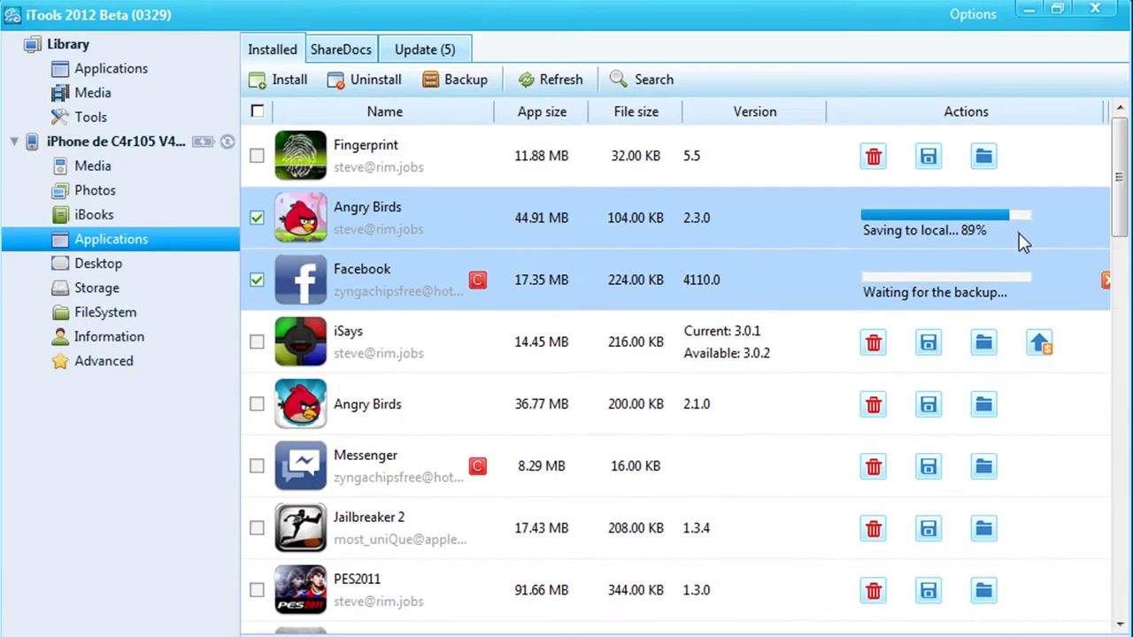
{"action": "mouse_move", "coordinate": [990, 630]}
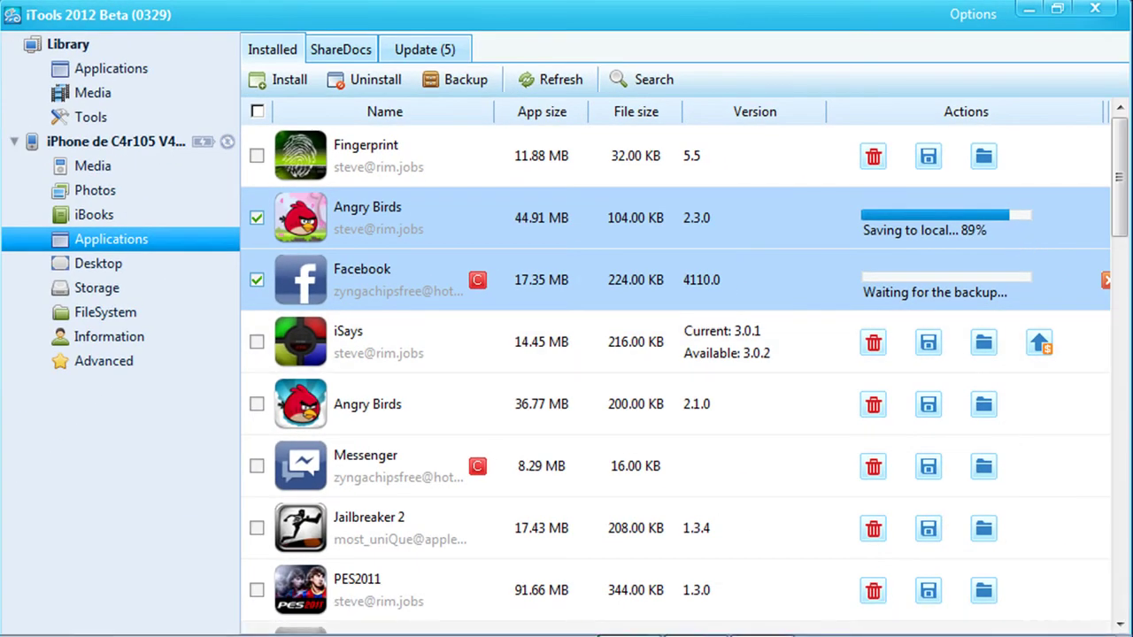
{"action": "left_click", "coordinate": [851, 630]}
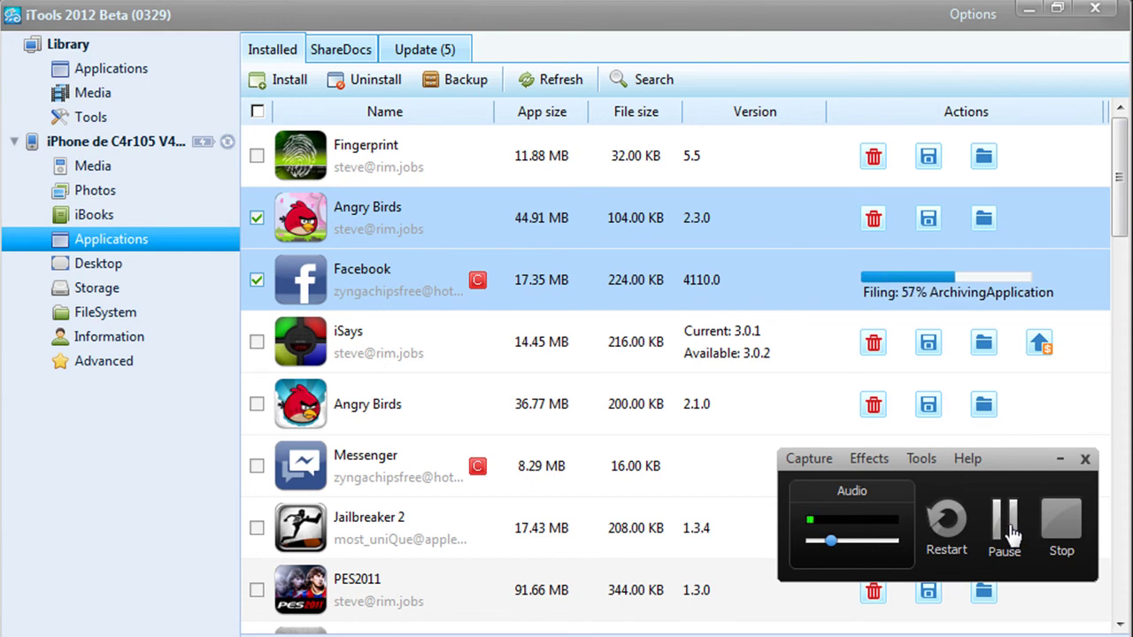
{"action": "left_click", "coordinate": [1060, 460]}
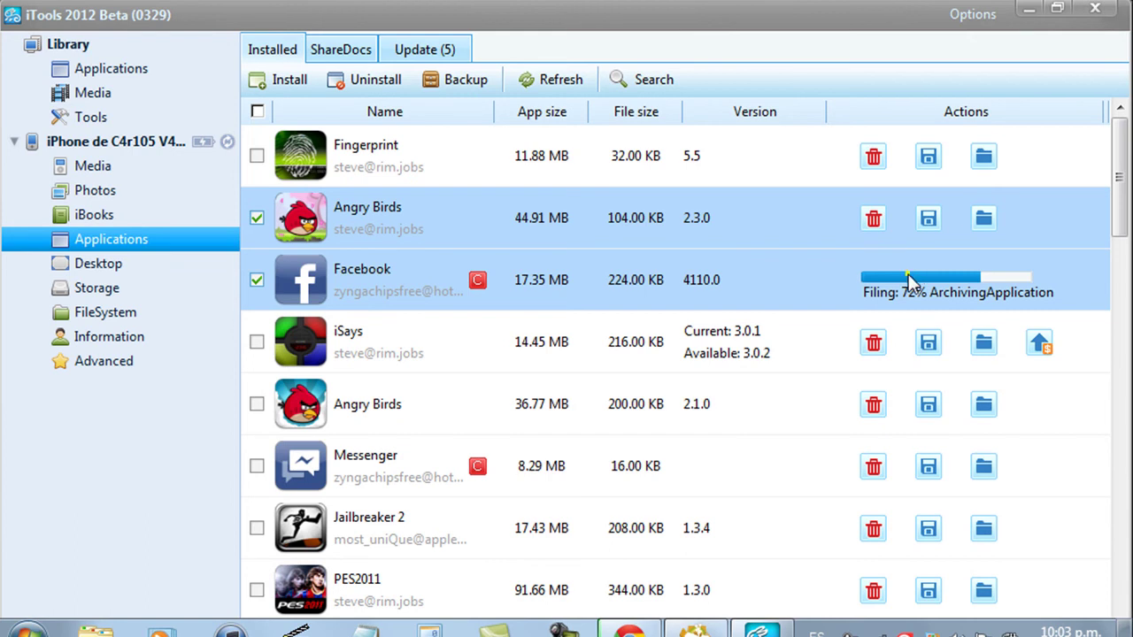
{"action": "left_click", "coordinate": [911, 277]}
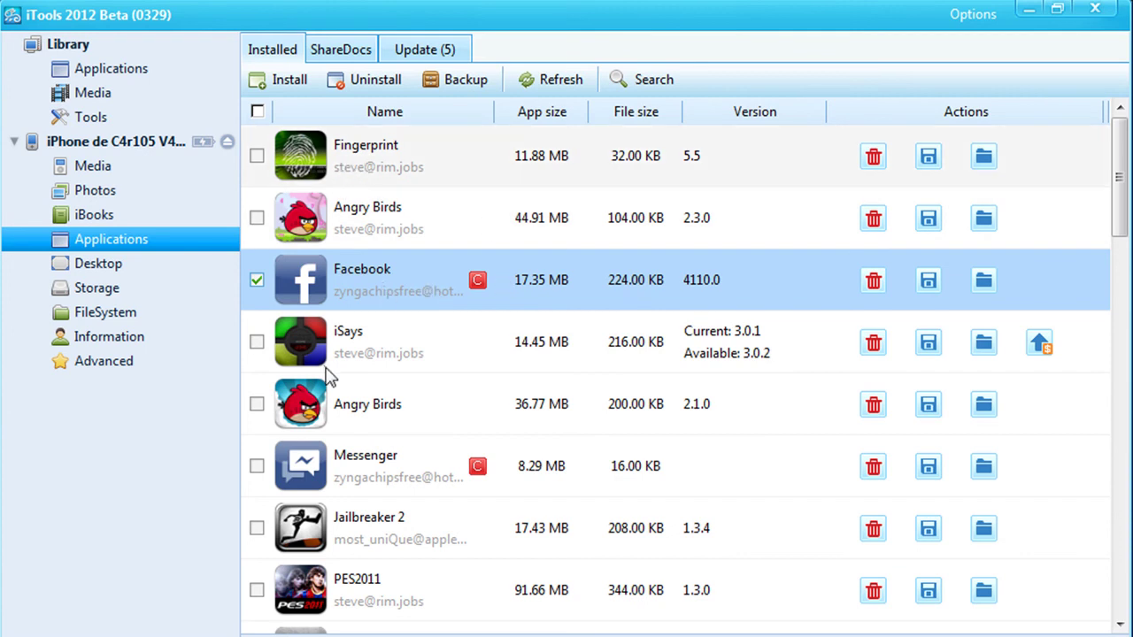
Examine the app icons on pages 2, 3 and 5 of the iPhone's home screen, and open the device's general storage.
{"action": "left_click", "coordinate": [138, 267]}
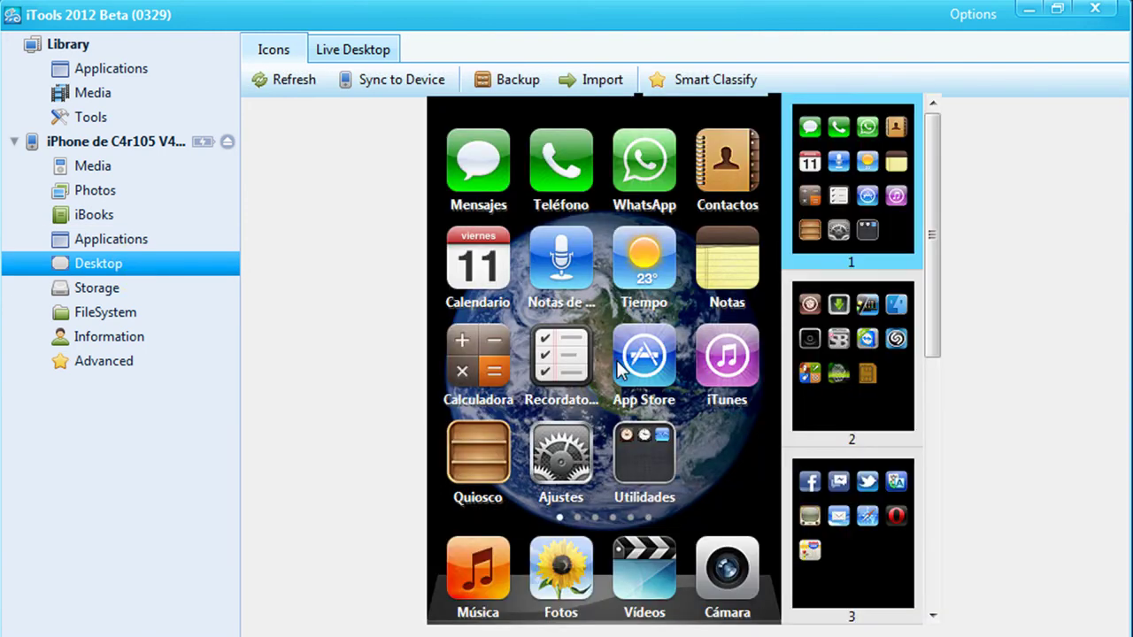
{"action": "left_click", "coordinate": [840, 311]}
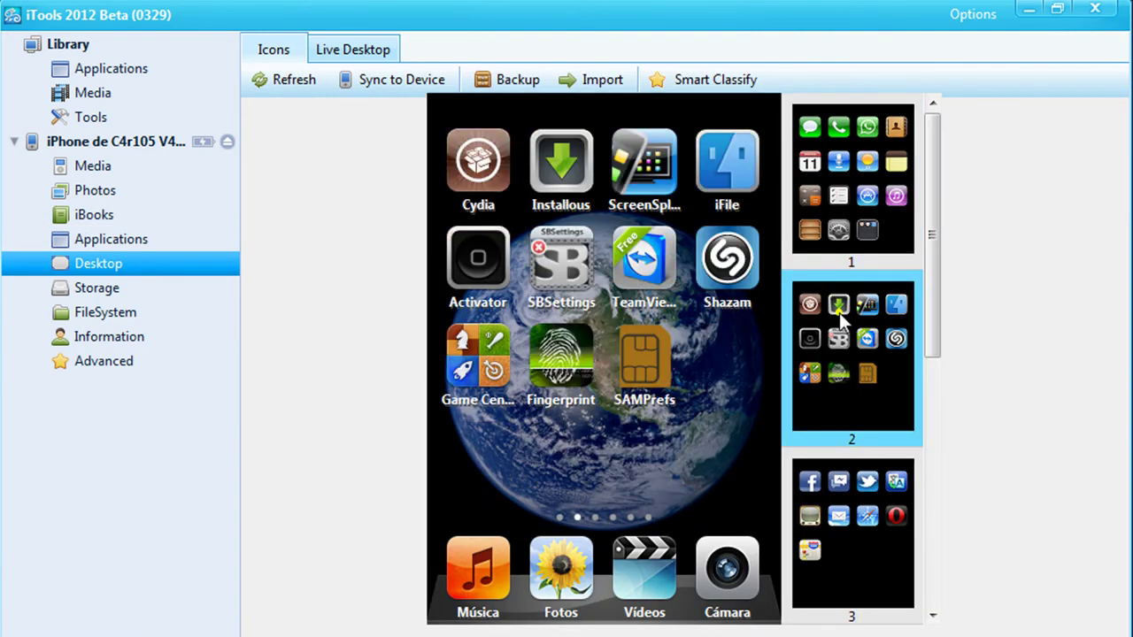
{"action": "left_click", "coordinate": [843, 516]}
{"action": "left_click_drag", "start_coordinate": [927, 259], "coordinate": [922, 470]}
{"action": "left_click", "coordinate": [873, 374]}
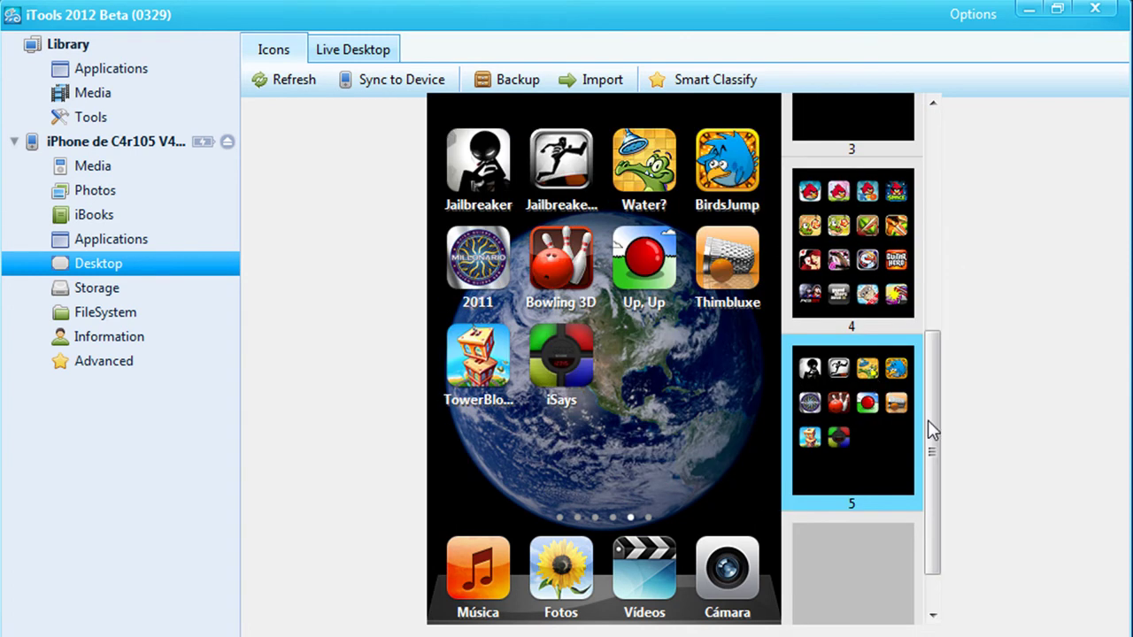
{"action": "left_click_drag", "start_coordinate": [935, 466], "coordinate": [940, 513]}
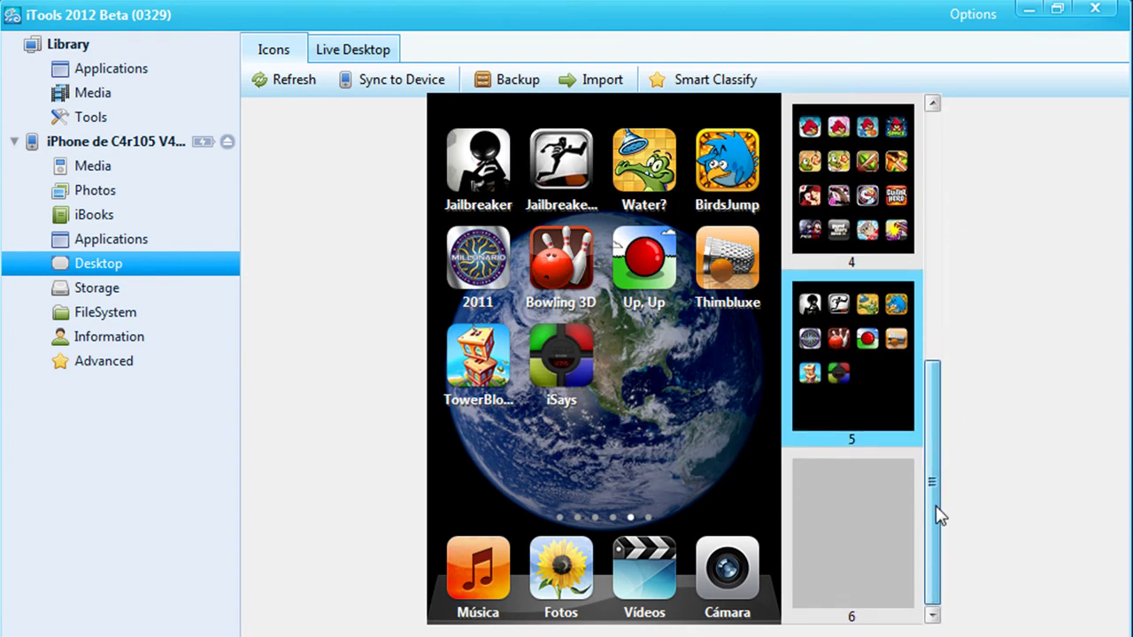
{"action": "left_click", "coordinate": [885, 524]}
{"action": "left_click", "coordinate": [875, 384]}
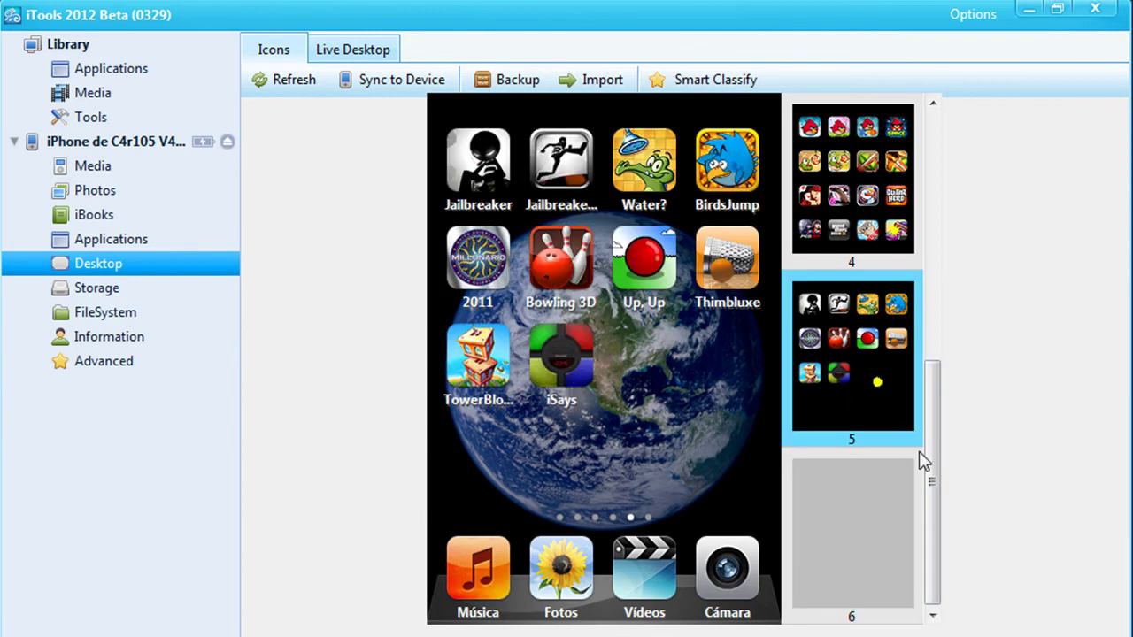
{"action": "left_click_drag", "start_coordinate": [937, 481], "coordinate": [945, 198]}
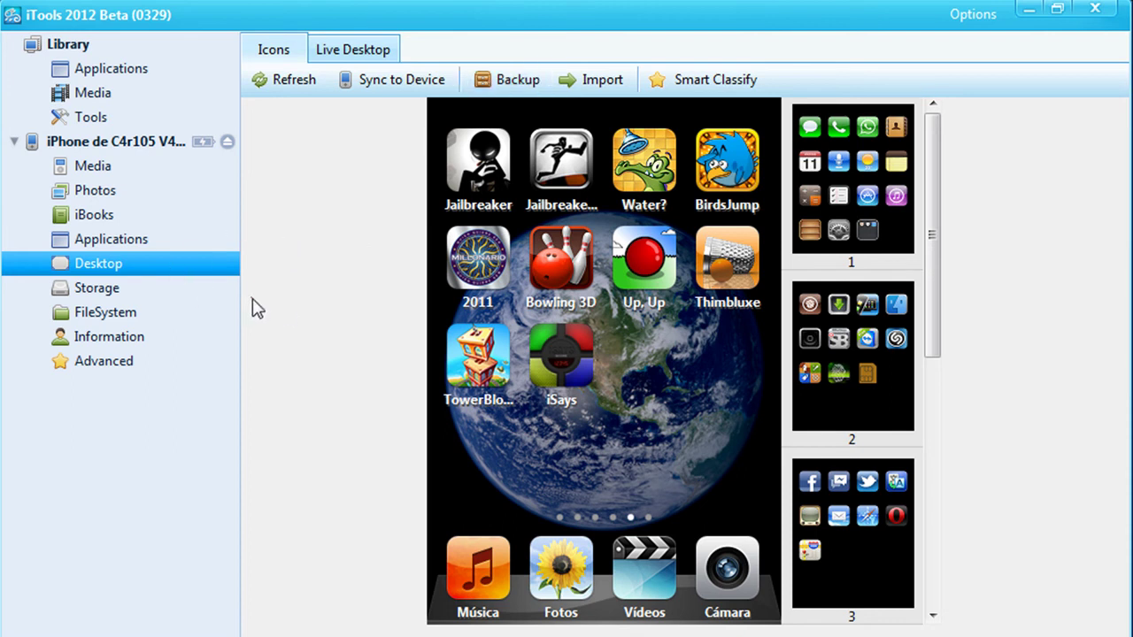
{"action": "left_click", "coordinate": [158, 295]}
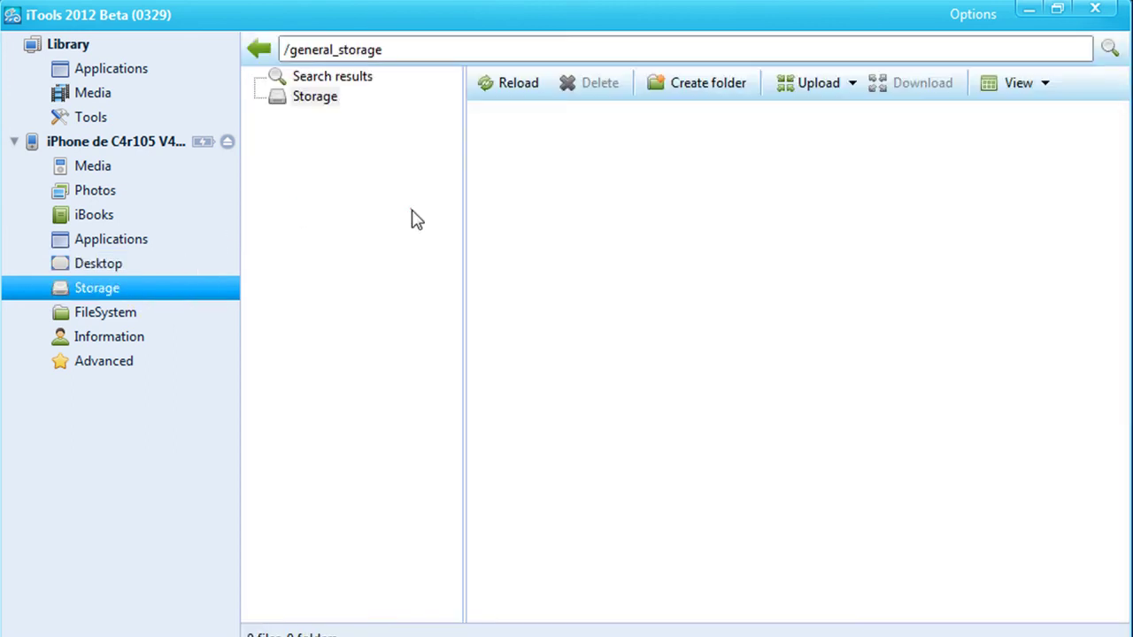
Examine the iPhone's file system directories and show the contacts in its Information section.
{"action": "left_click", "coordinate": [105, 315]}
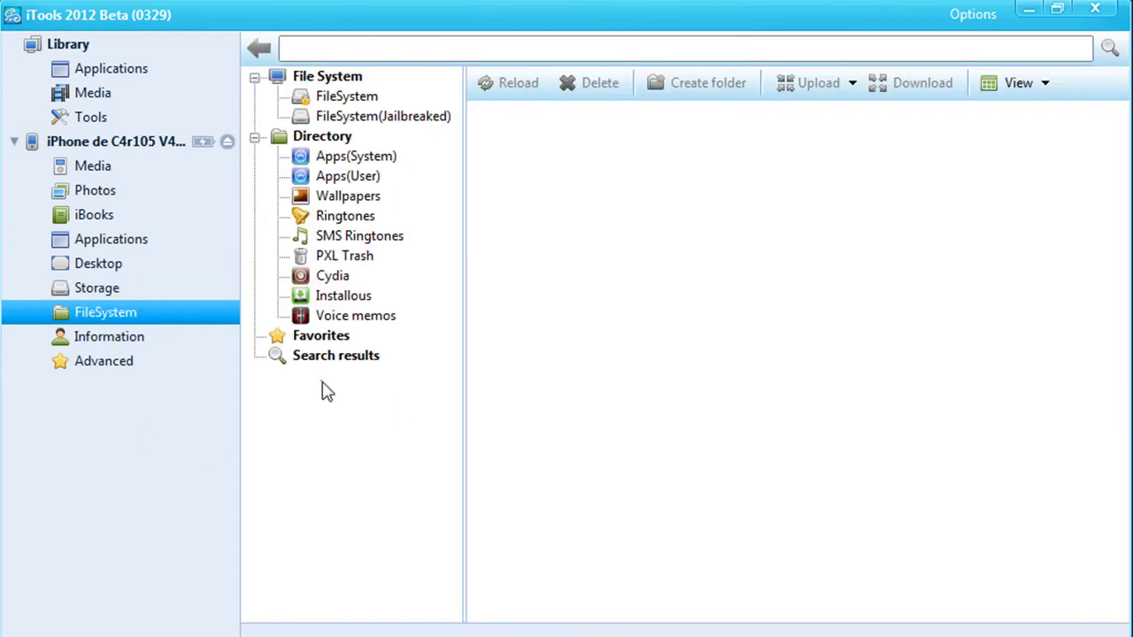
{"action": "left_click", "coordinate": [162, 339]}
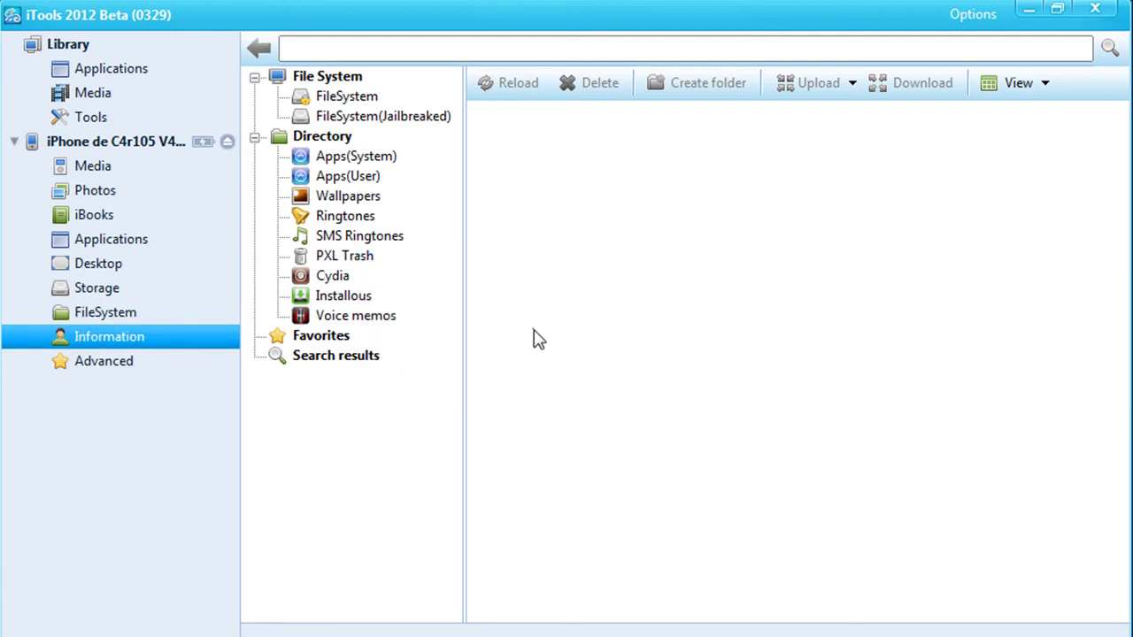
{"action": "left_click", "coordinate": [97, 336]}
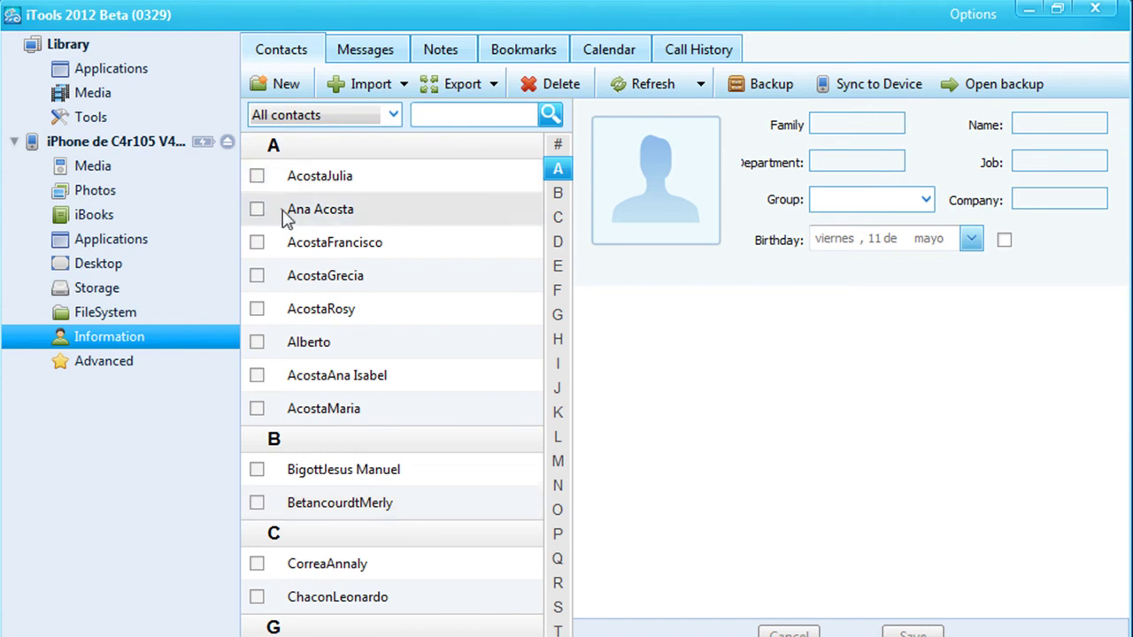
Try to export the first two contacts under A as a VCF file to the Escritorio.
{"action": "left_click", "coordinate": [257, 176]}
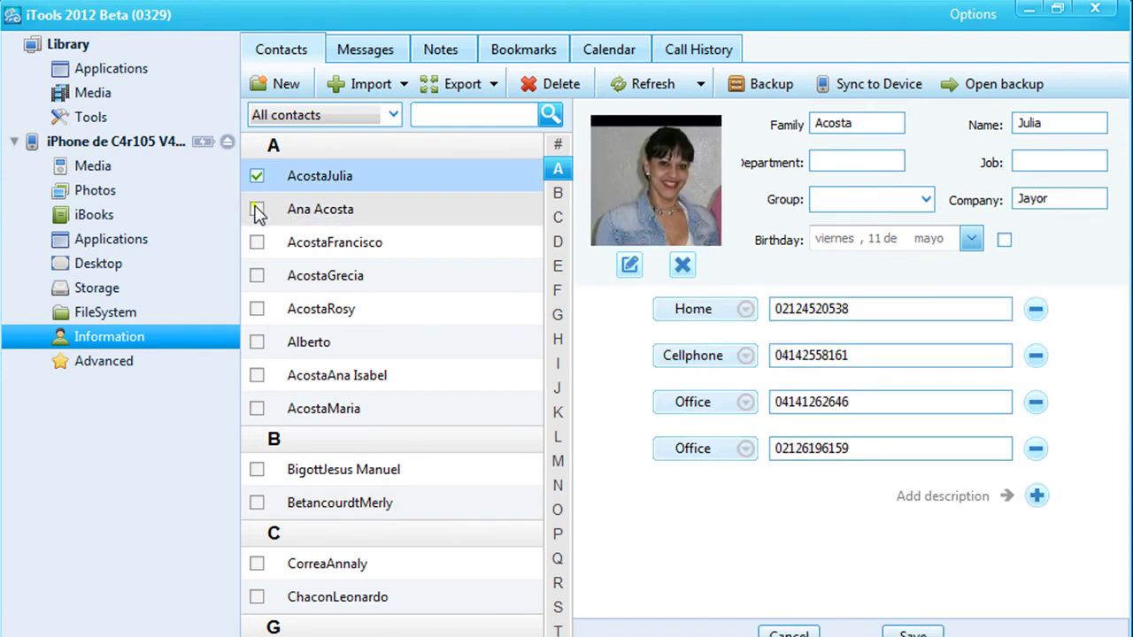
{"action": "left_click", "coordinate": [256, 208]}
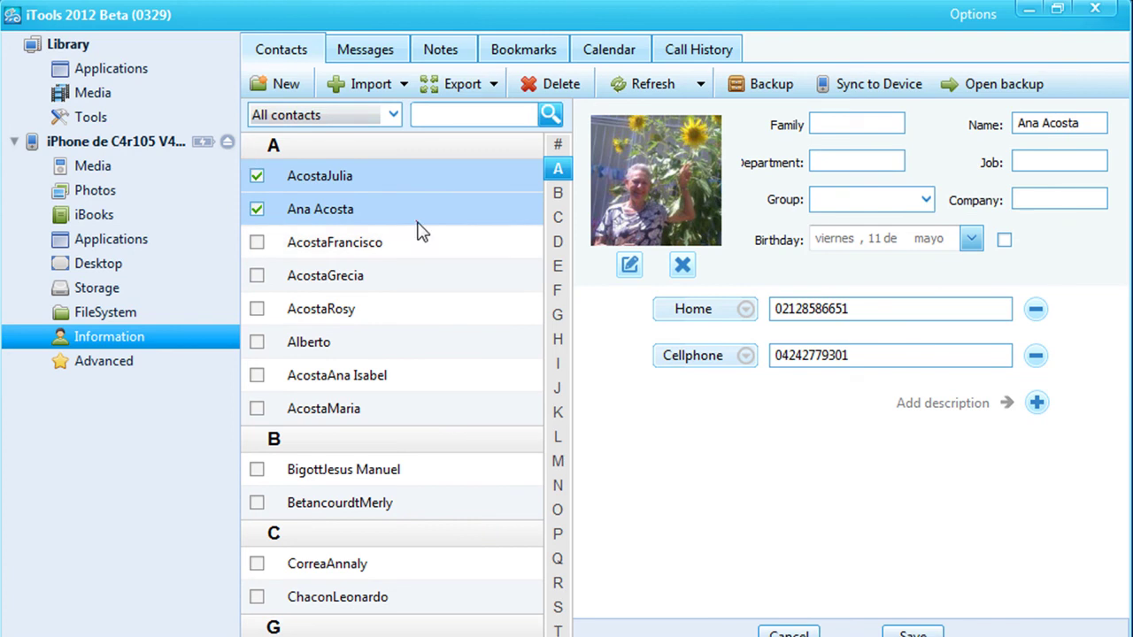
{"action": "left_click", "coordinate": [478, 85]}
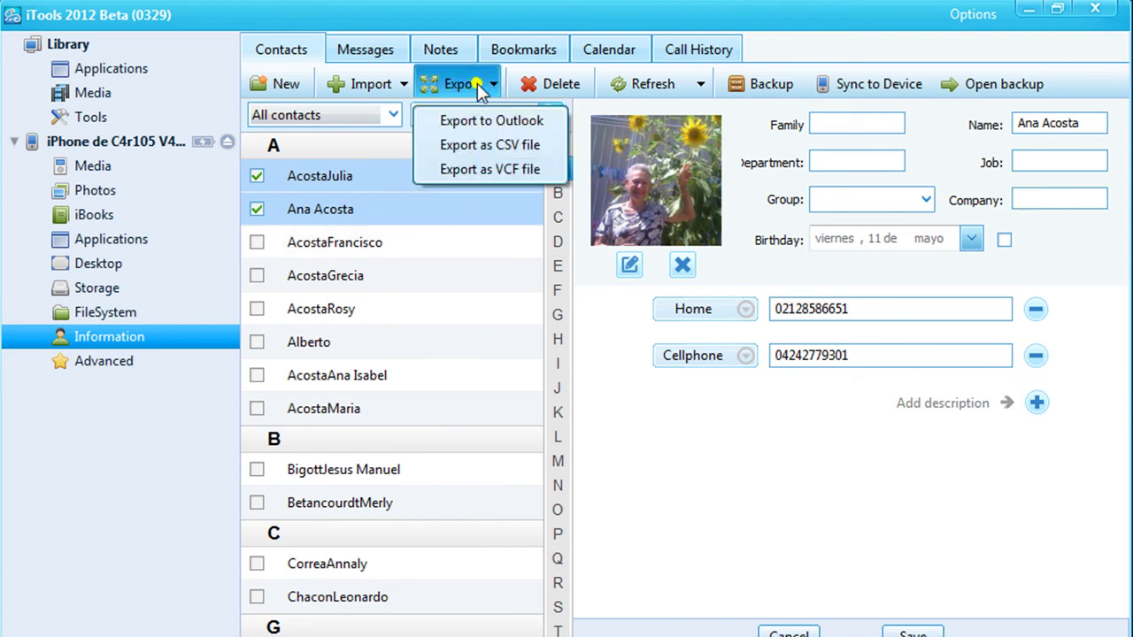
{"action": "left_click", "coordinate": [487, 171]}
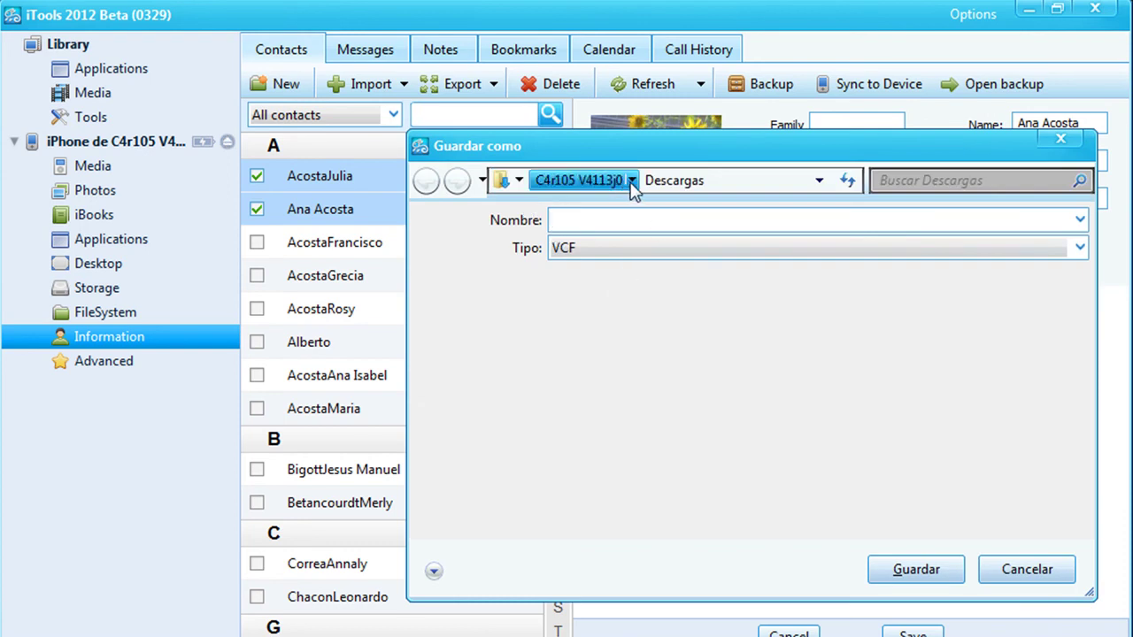
{"action": "left_click", "coordinate": [520, 181]}
{"action": "left_click", "coordinate": [524, 205]}
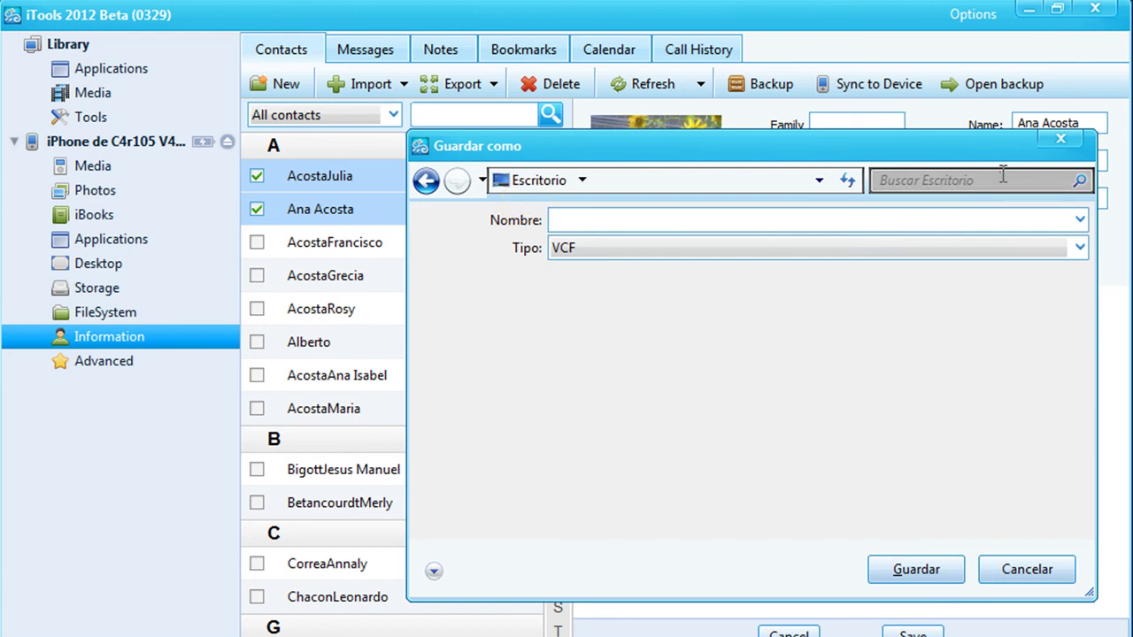
{"action": "left_click", "coordinate": [912, 247]}
{"action": "left_click", "coordinate": [912, 248]}
{"action": "left_click", "coordinate": [1060, 139]}
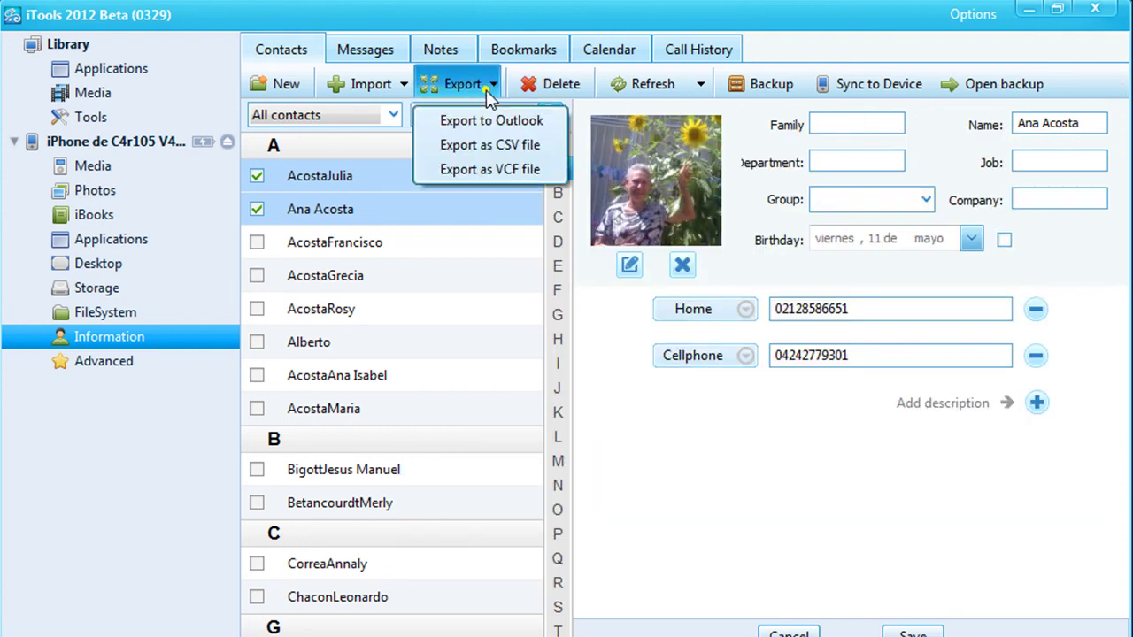
Try to export the two checked contacts as a CSV file named libre to the Escritorio.
{"action": "left_click", "coordinate": [477, 146]}
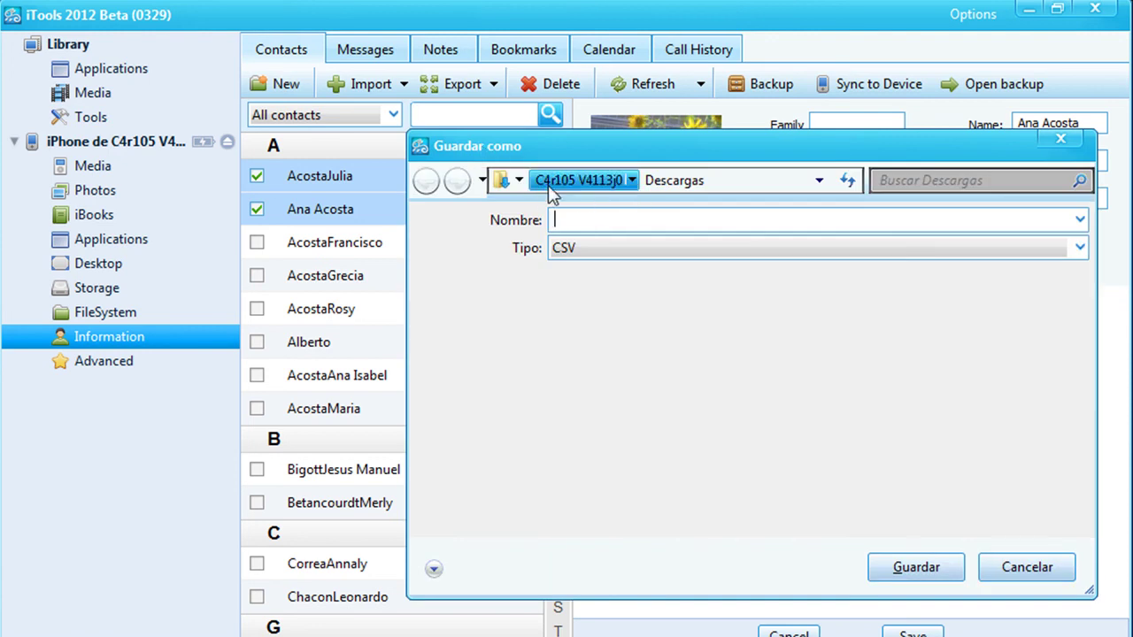
{"action": "left_click", "coordinate": [518, 181]}
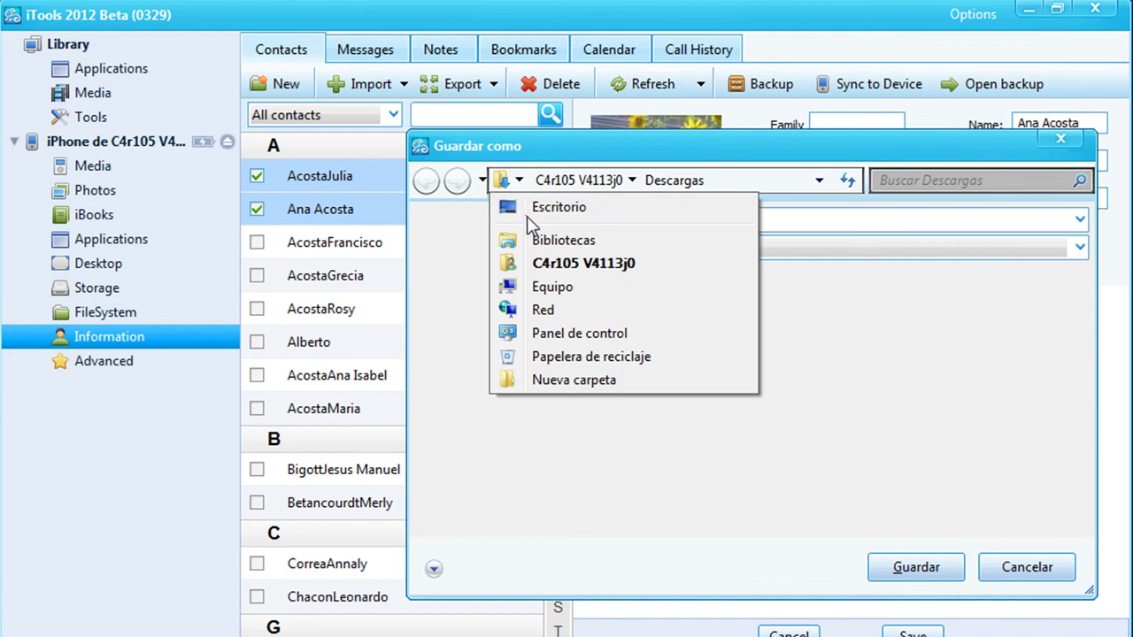
{"action": "left_click", "coordinate": [527, 208]}
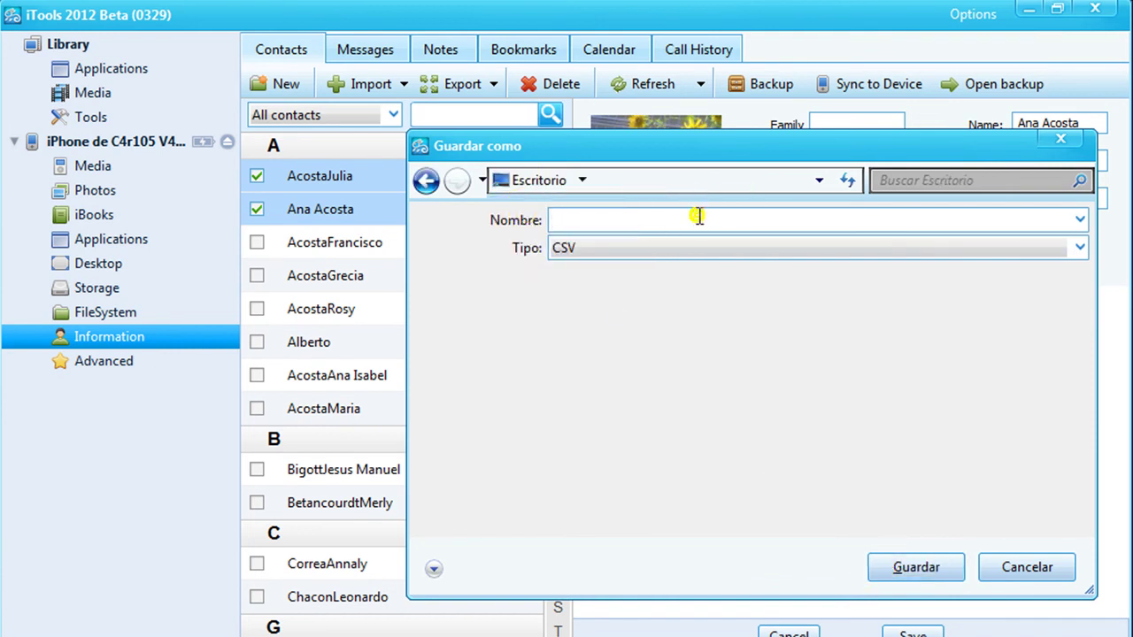
{"action": "type", "text": "libre"}
{"action": "left_click", "coordinate": [1010, 567]}
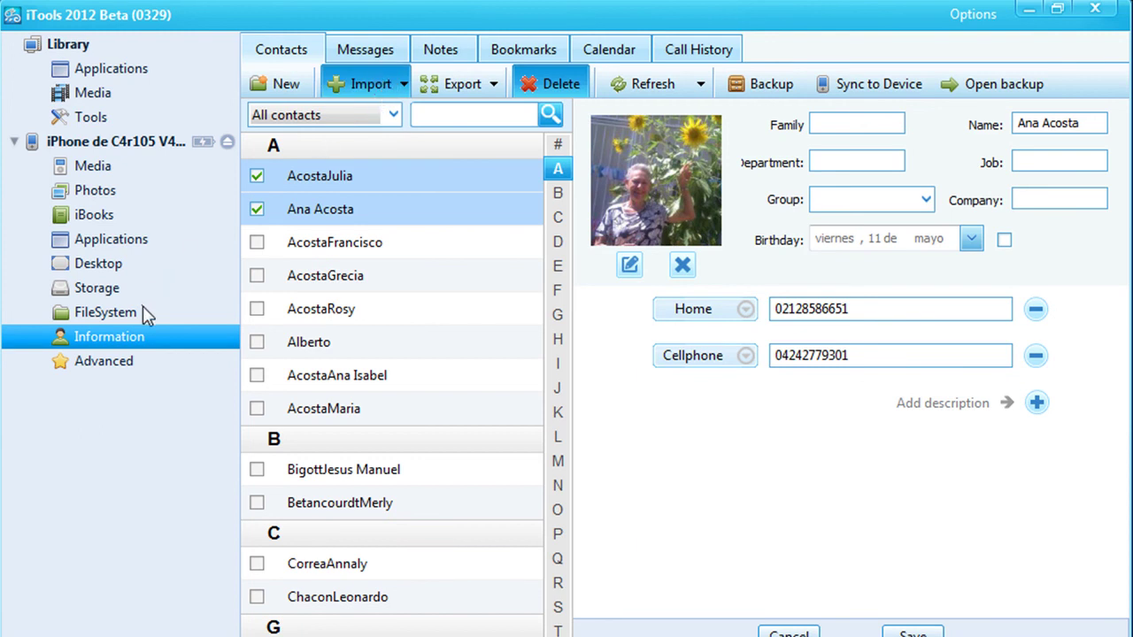
Examine the iPhone's Advanced options and its music list, dismissing the Windows color scheme prompt.
{"action": "left_click", "coordinate": [135, 363]}
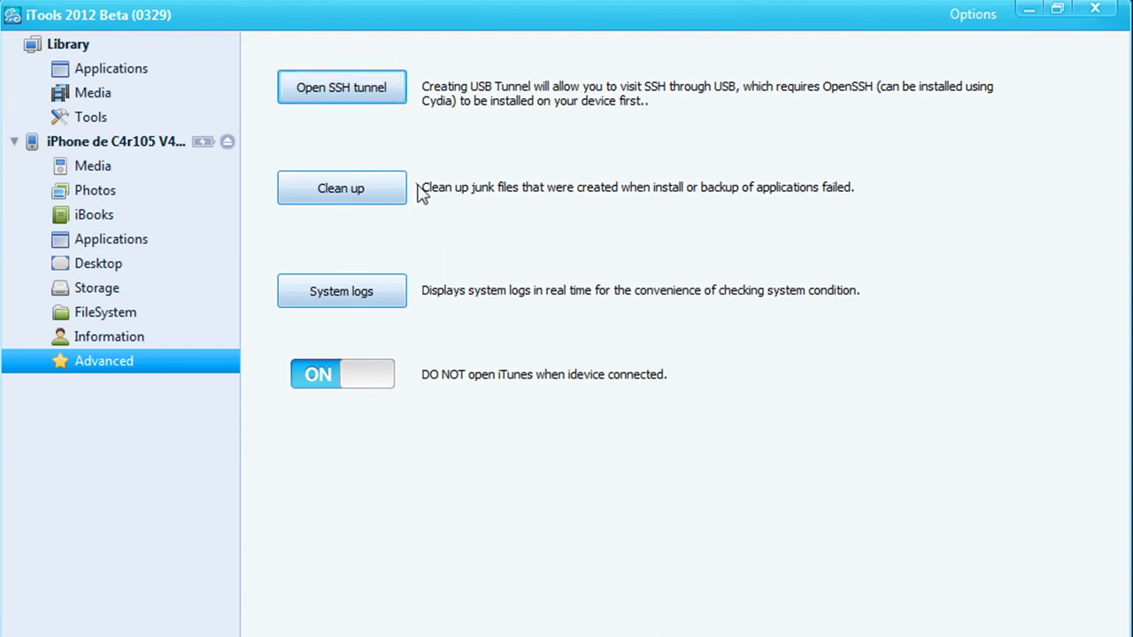
{"action": "left_click", "coordinate": [128, 143]}
{"action": "left_click", "coordinate": [92, 166]}
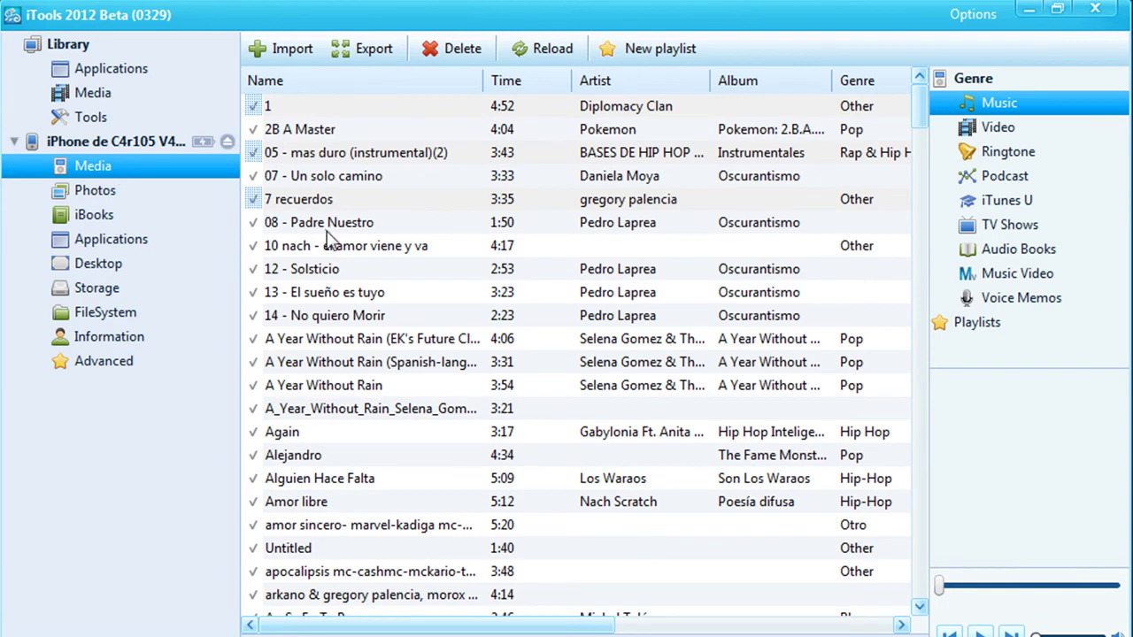
{"action": "left_click", "coordinate": [393, 299]}
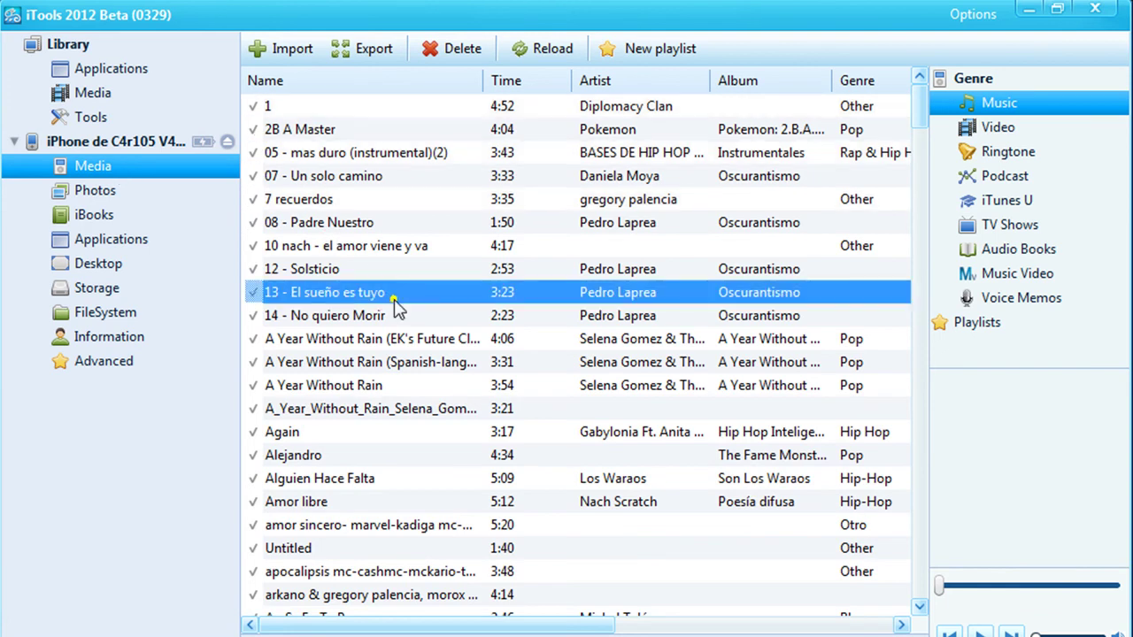
{"action": "left_click", "coordinate": [321, 108]}
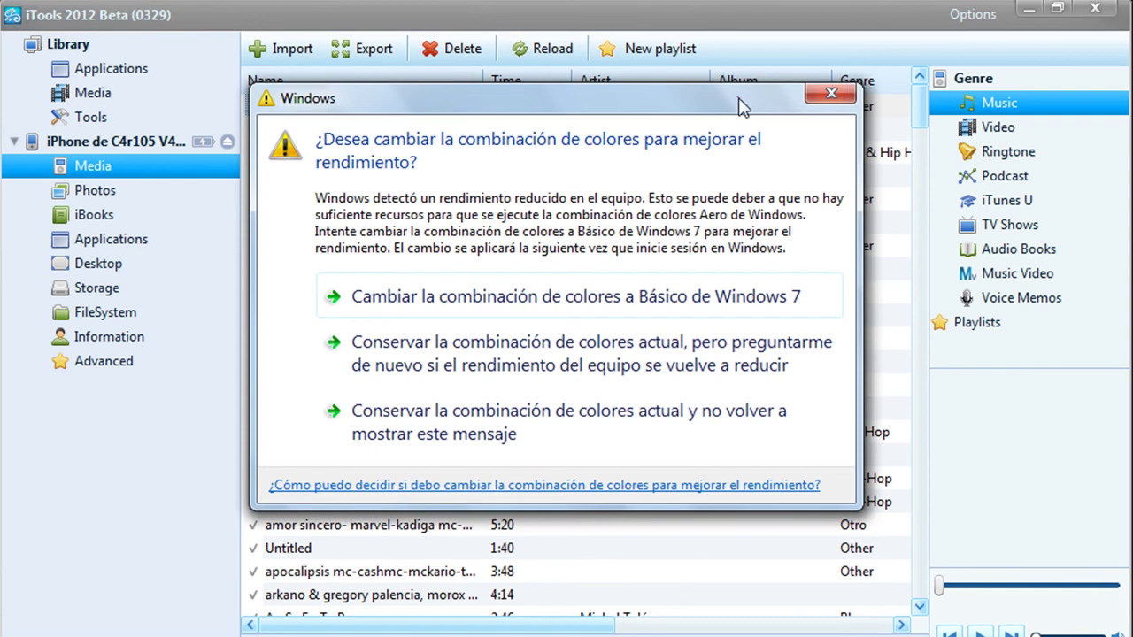
{"action": "left_click", "coordinate": [819, 95]}
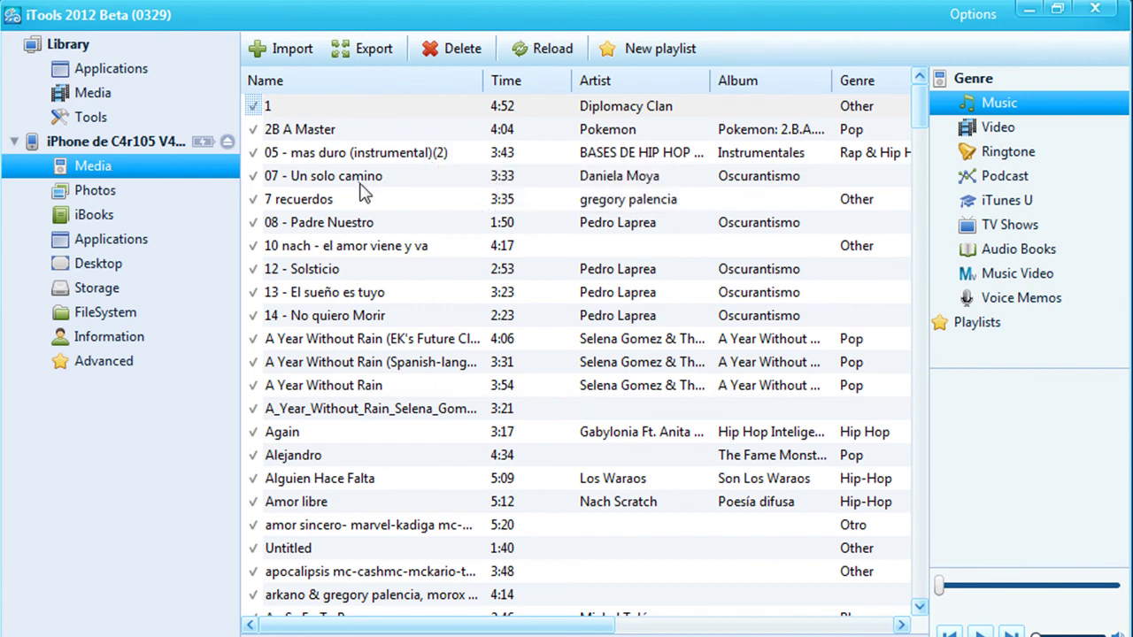
Import the songs 1, 05 - mas duro (instrumental)(2) and 7 recuerdos from Nueva carpeta into the iPhone's music.
{"action": "left_click", "coordinate": [1023, 130]}
{"action": "left_click", "coordinate": [1005, 104]}
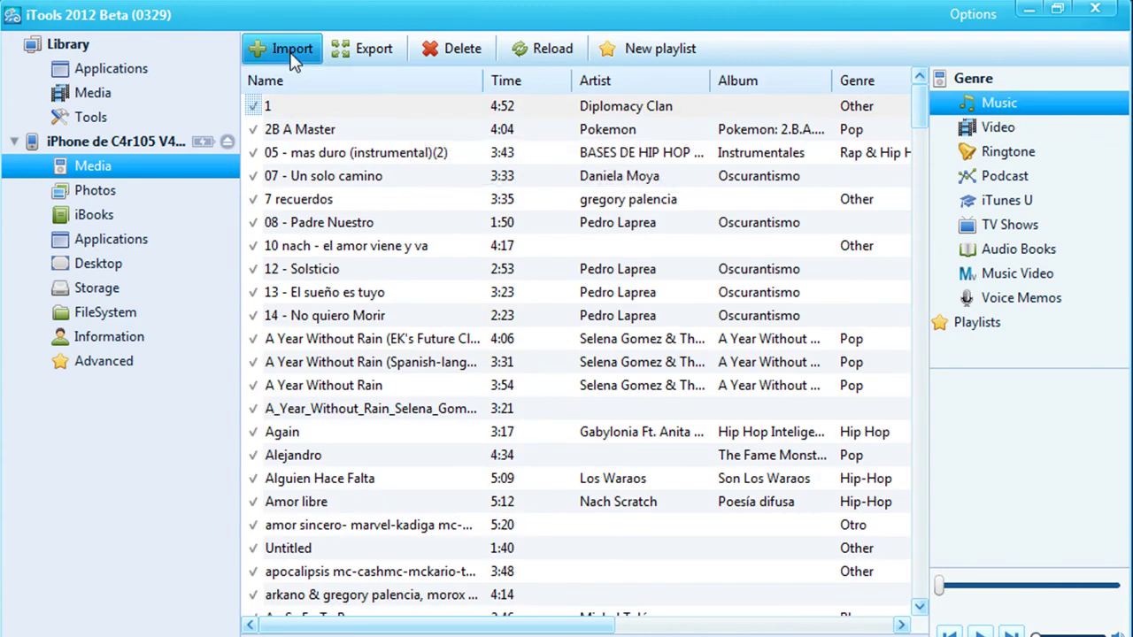
{"action": "left_click", "coordinate": [290, 53]}
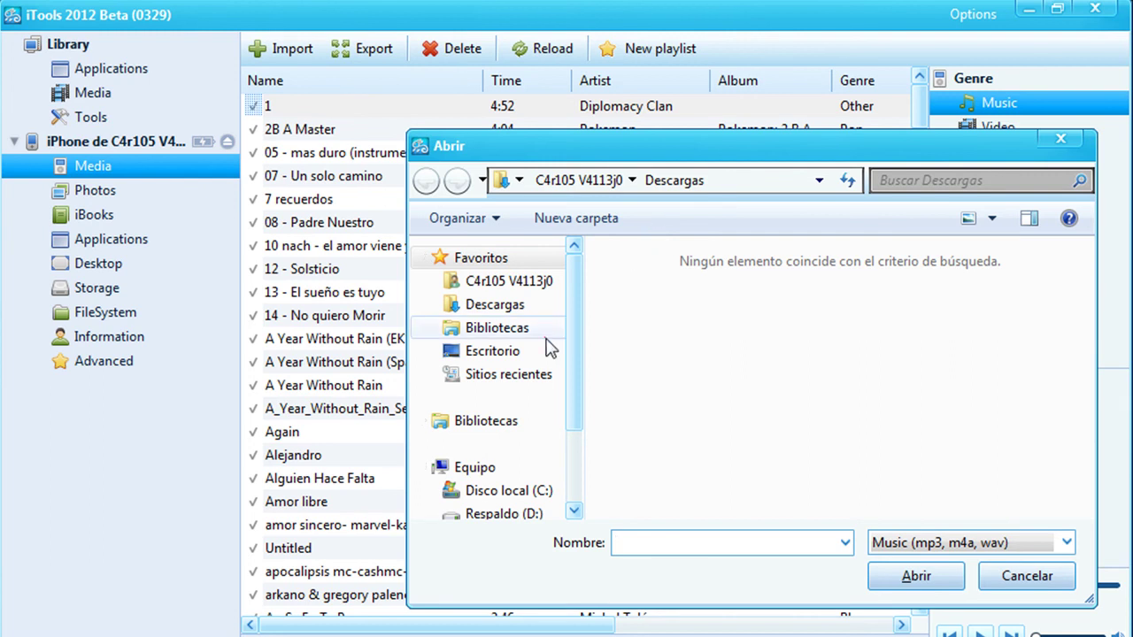
{"action": "left_click", "coordinate": [518, 180]}
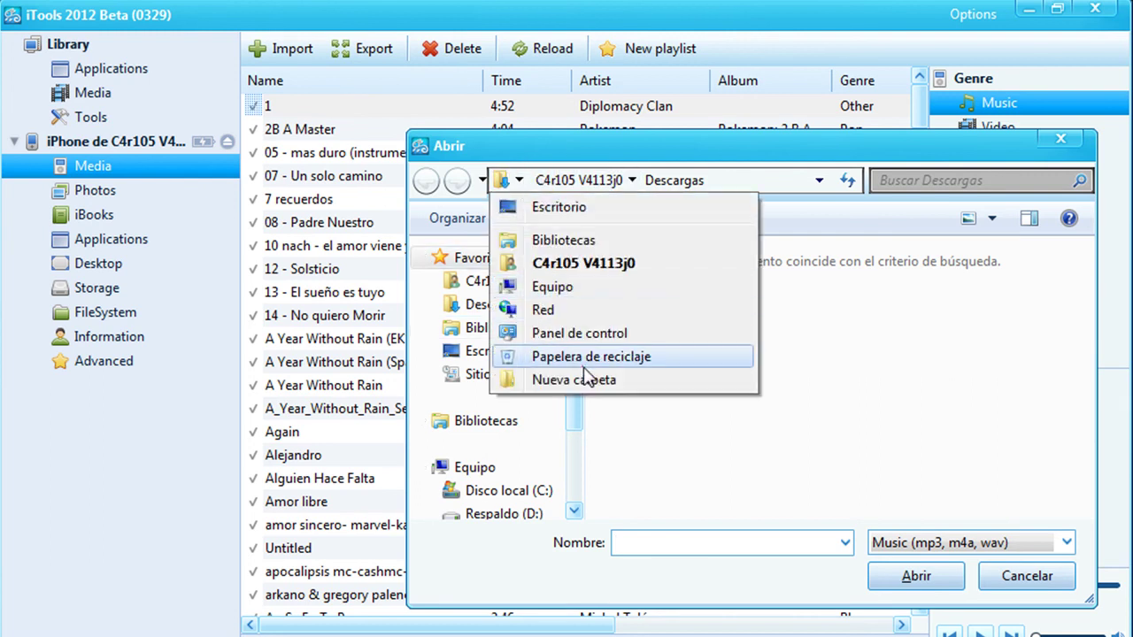
{"action": "left_click", "coordinate": [582, 380]}
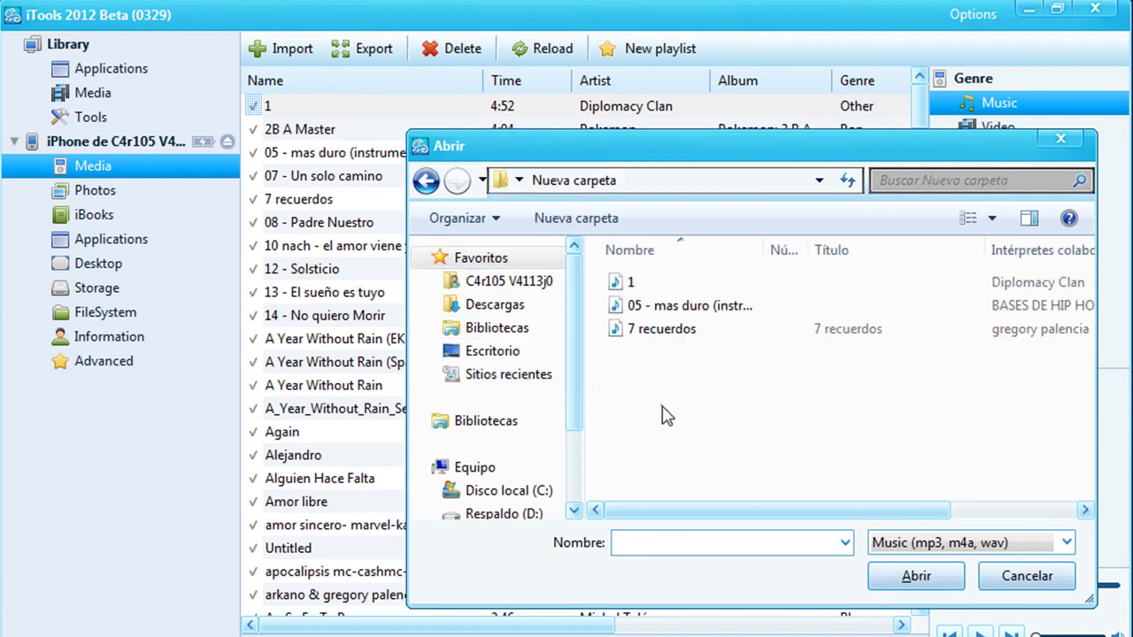
{"action": "left_click_drag", "start_coordinate": [653, 290], "coordinate": [663, 374]}
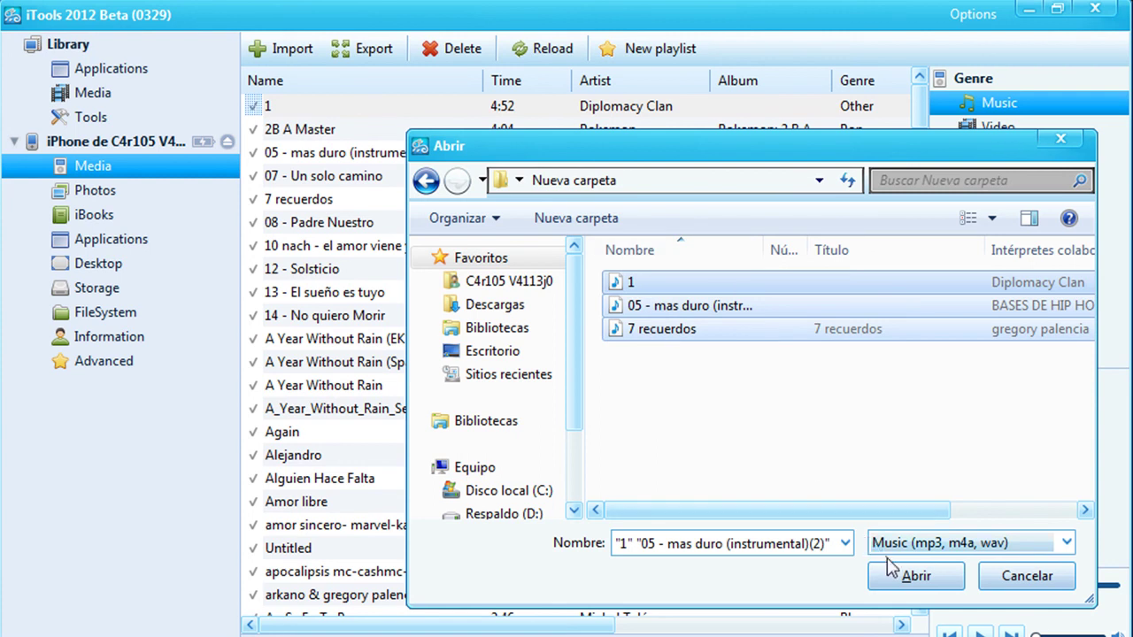
{"action": "left_click", "coordinate": [914, 577]}
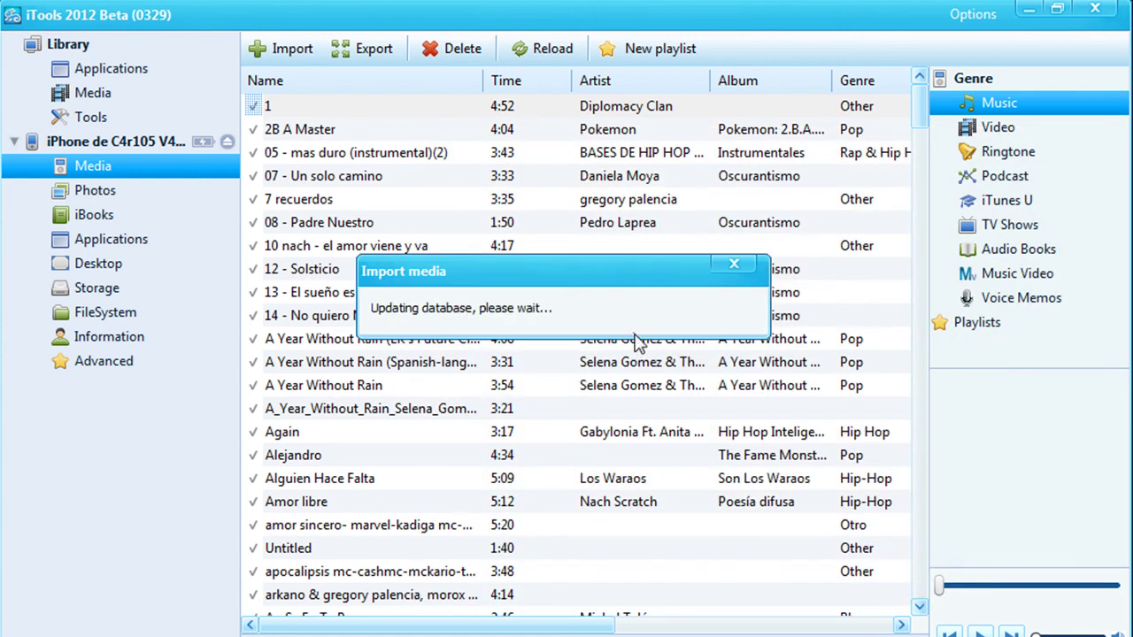
{"action": "left_click", "coordinate": [741, 263]}
{"action": "left_click", "coordinate": [732, 263]}
{"action": "left_click", "coordinate": [721, 271]}
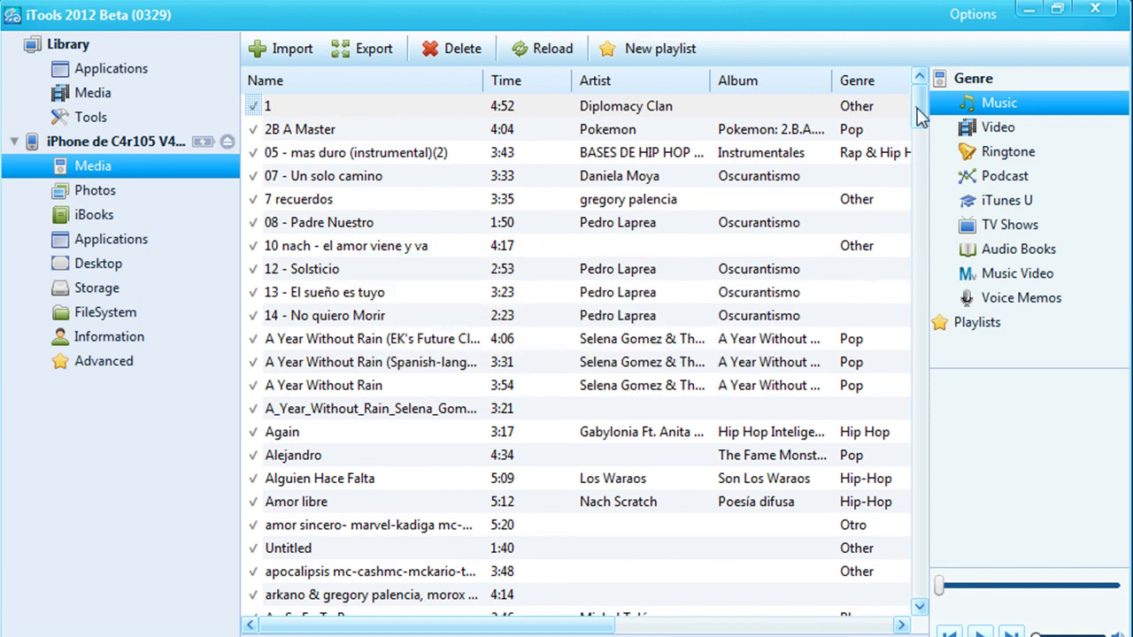
Delete the duplicate songs 1, 05 - mas duro (instrumental)(2) and 7 recuerdos at the end of the iPhone's music list.
{"action": "left_click_drag", "start_coordinate": [917, 106], "coordinate": [921, 570]}
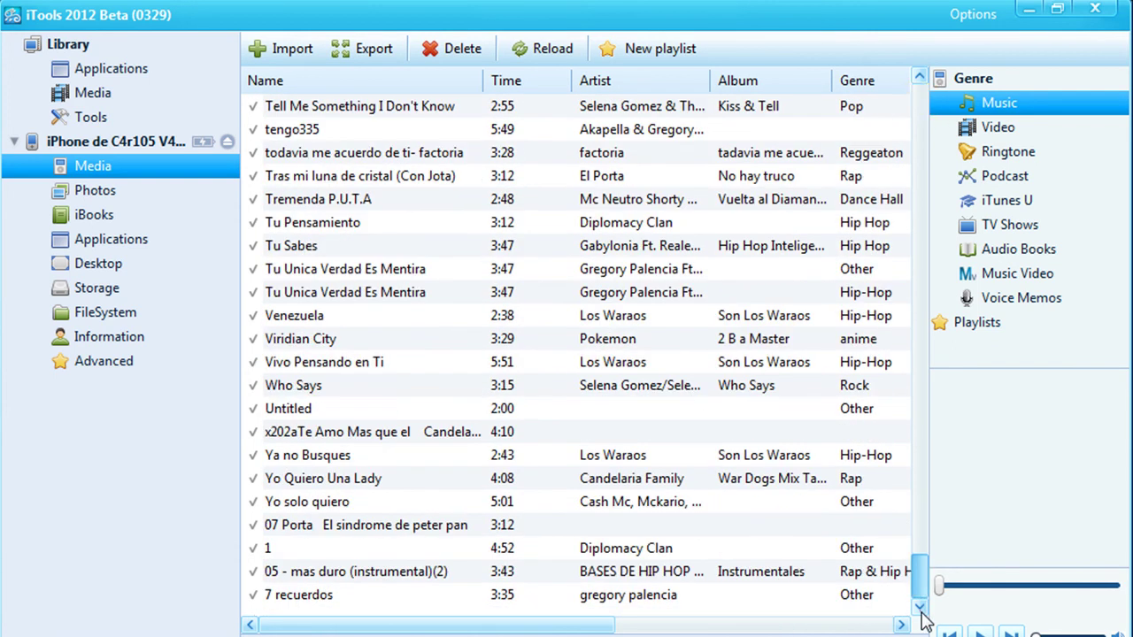
{"action": "left_click", "coordinate": [445, 567]}
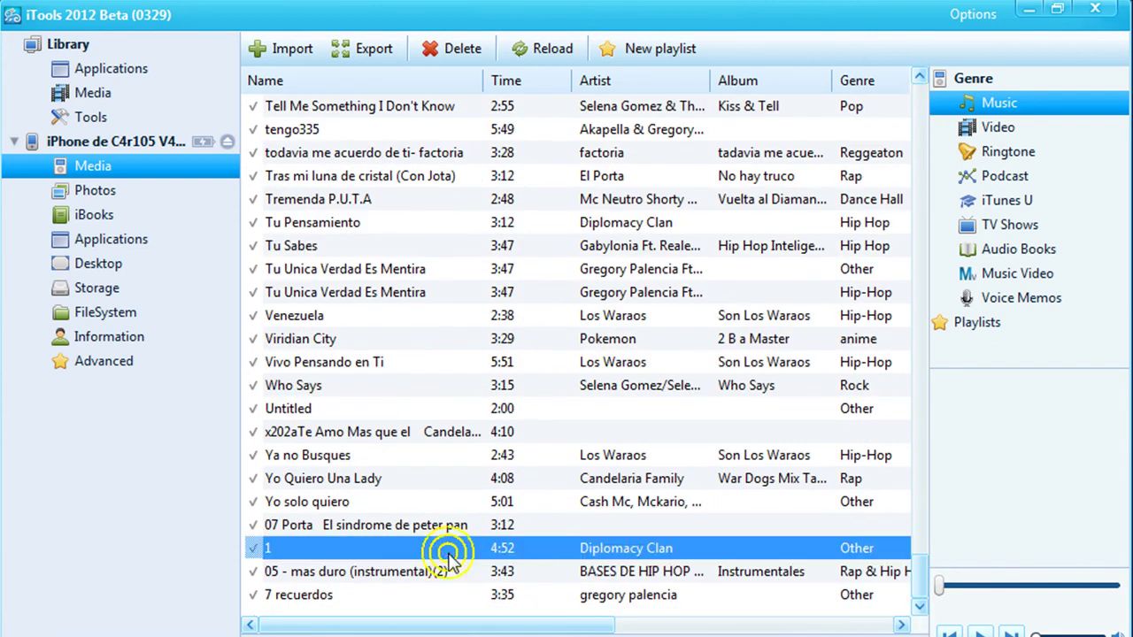
{"action": "left_click", "coordinate": [403, 546], "text": "ctrl"}
{"action": "left_click", "coordinate": [383, 597], "text": "ctrl"}
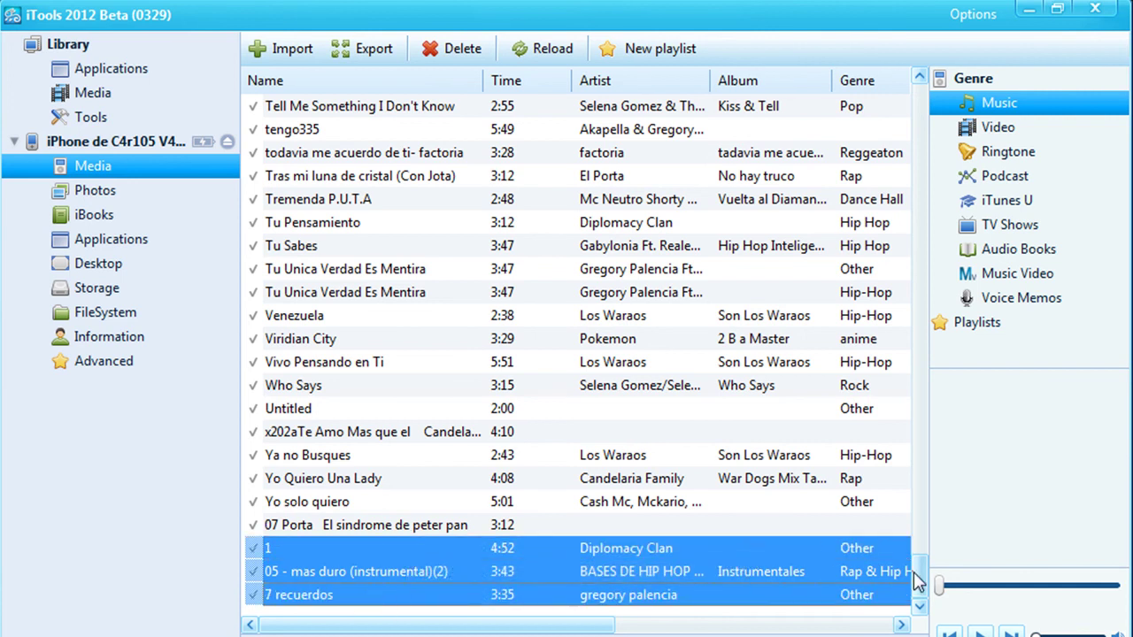
{"action": "left_click_drag", "start_coordinate": [921, 571], "coordinate": [920, 440]}
{"action": "scroll", "coordinate": [894, 250], "scroll_direction": "up", "scroll_amount": 20}
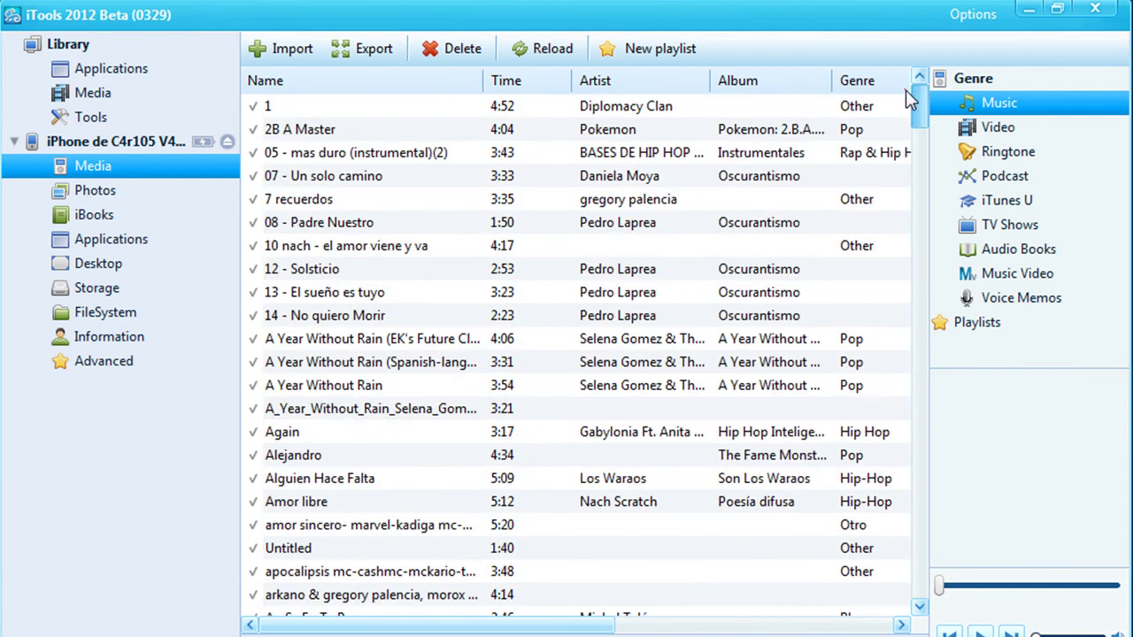
{"action": "left_click", "coordinate": [452, 48]}
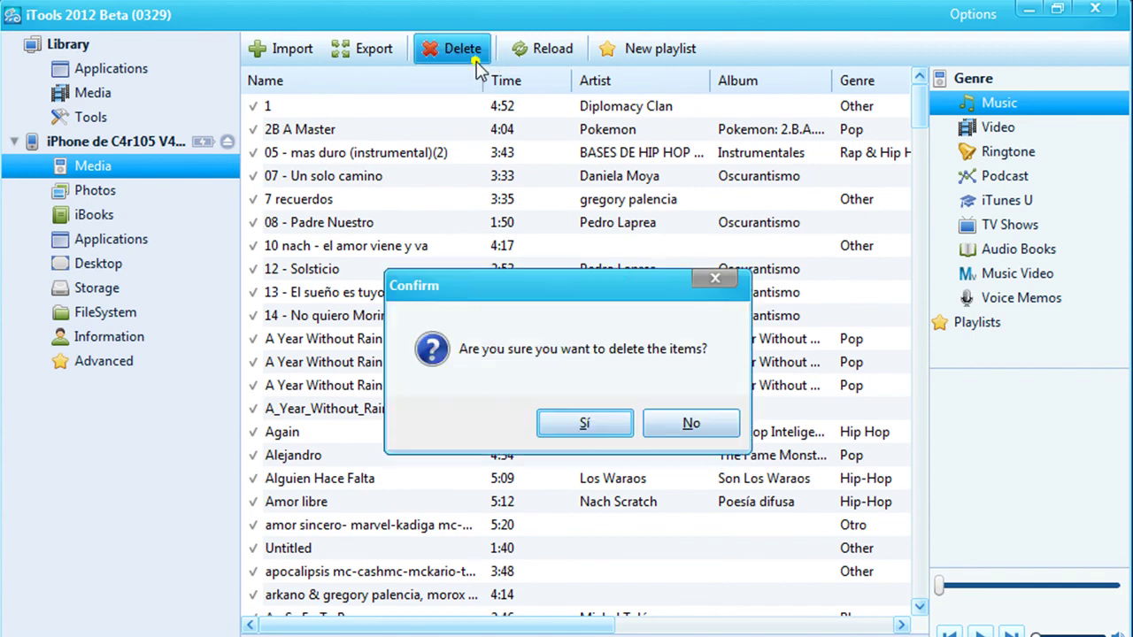
{"action": "left_click", "coordinate": [585, 421]}
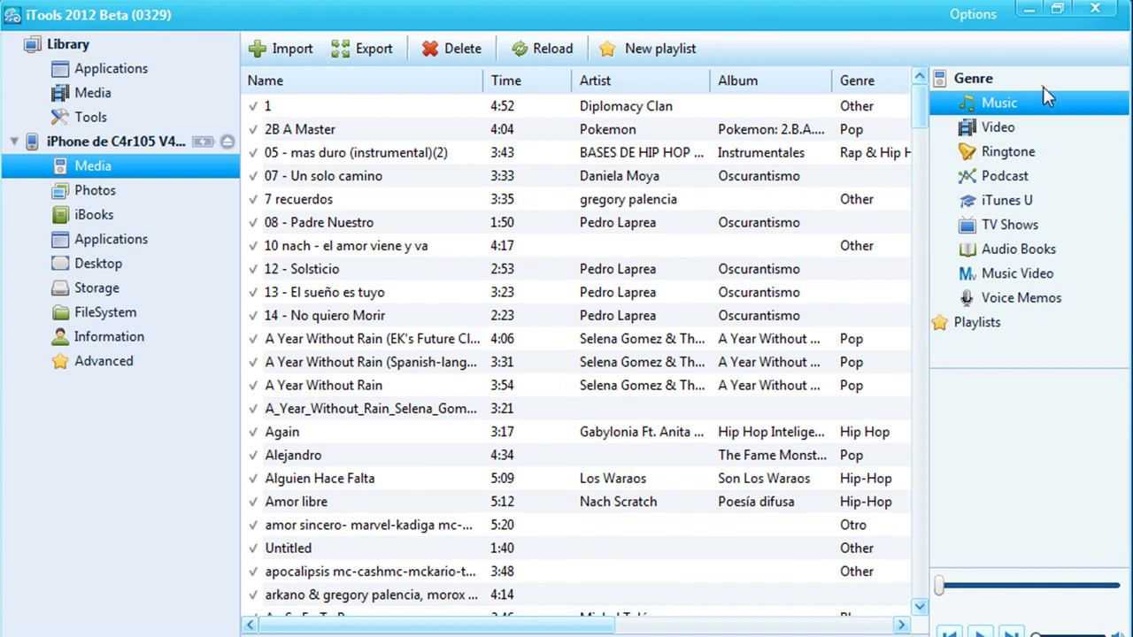
Close iTools and select the Nueva carpeta backup folder on the desktop.
{"action": "left_click", "coordinate": [1095, 8]}
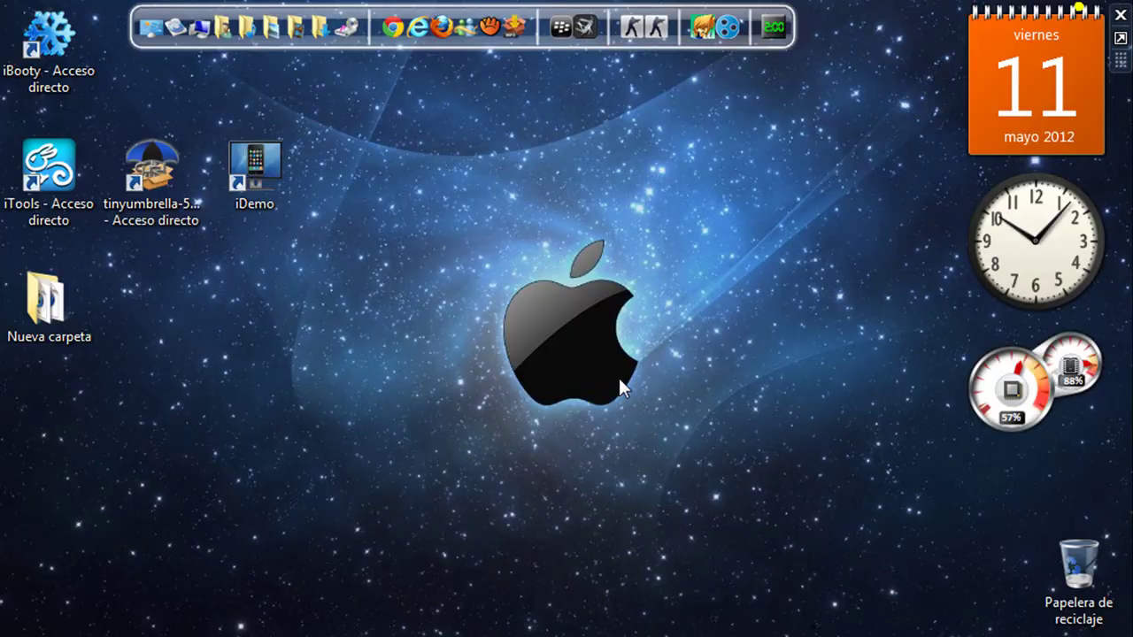
{"action": "left_click", "coordinate": [48, 177]}
{"action": "left_click", "coordinate": [73, 340]}
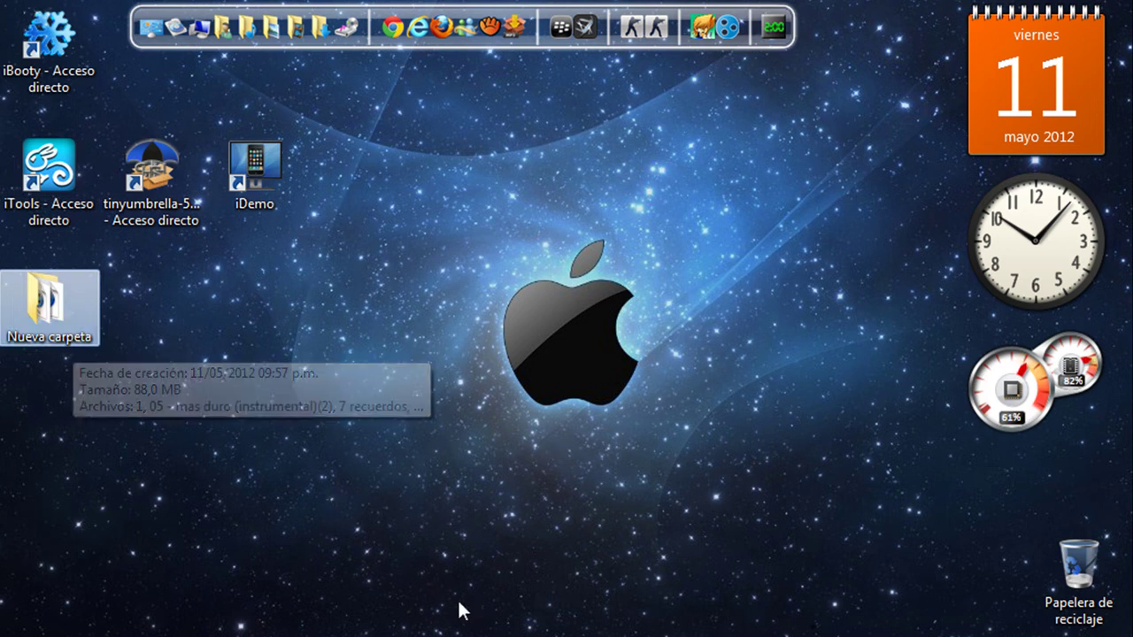
Open a blank Bloc de notas document, dismiss the Windows color scheme prompt, and close the document.
{"action": "mouse_move", "coordinate": [433, 633]}
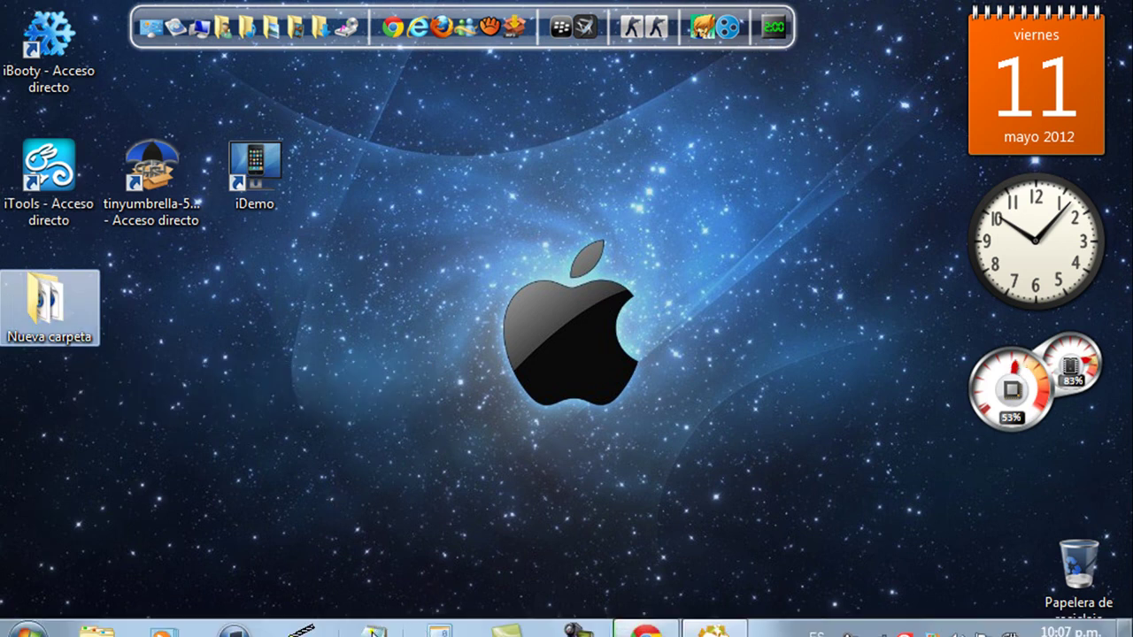
{"action": "left_click", "coordinate": [373, 631]}
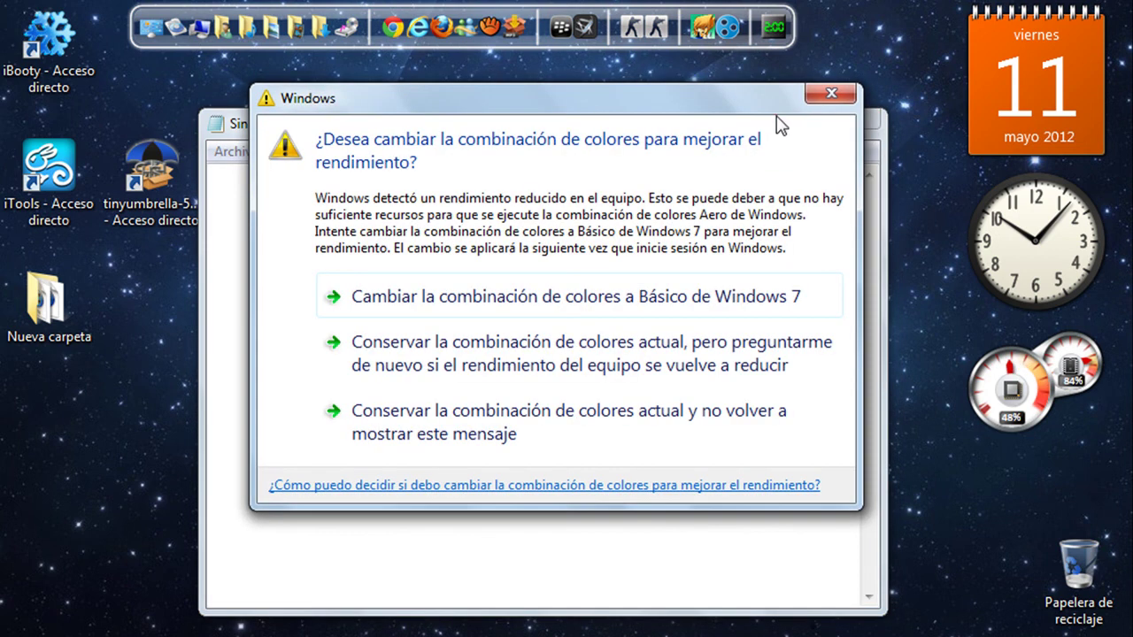
{"action": "left_click", "coordinate": [830, 95]}
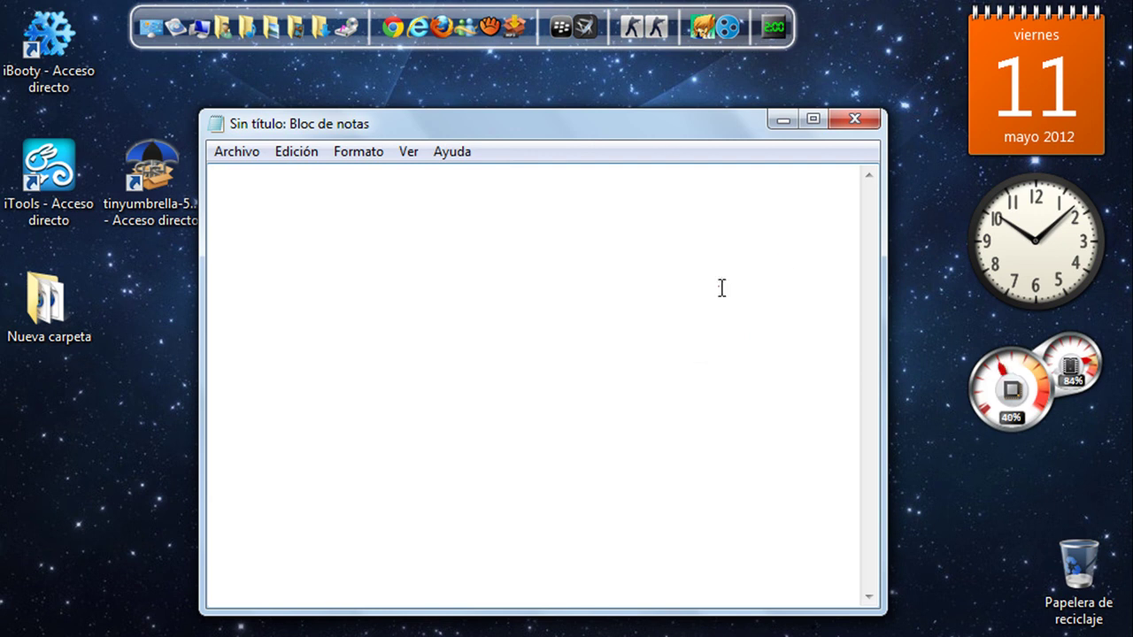
{"action": "left_click", "coordinate": [850, 121]}
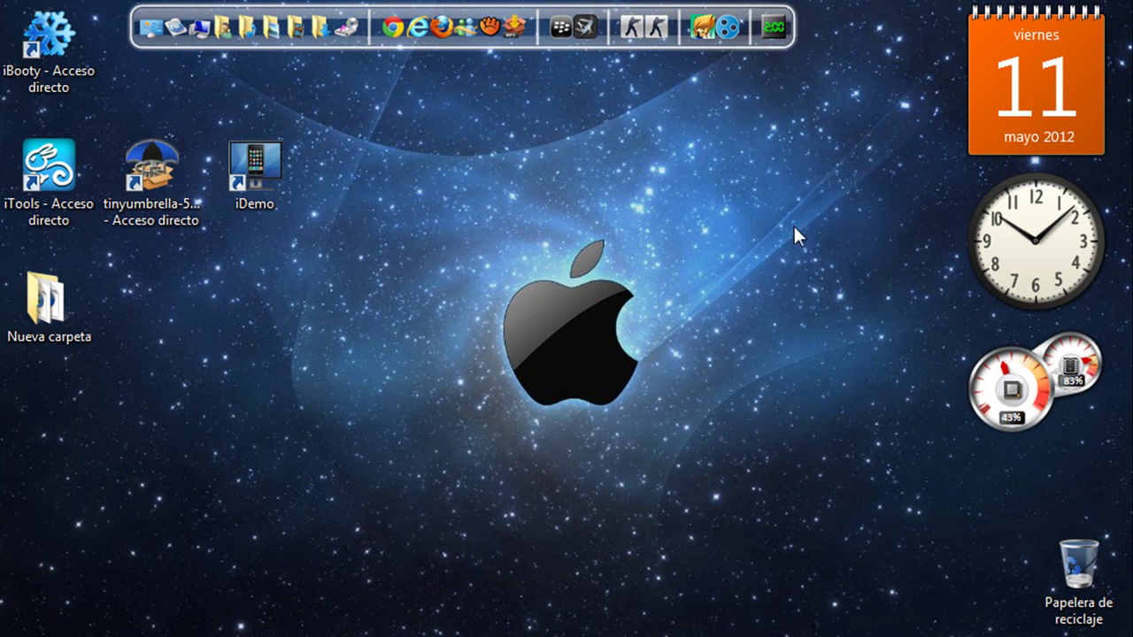
{"action": "mouse_move", "coordinate": [667, 440]}
{"action": "left_mouse_down"}
{"action": "mouse_move", "coordinate": [512, 286]}
{"action": "mouse_move", "coordinate": [466, 219]}
{"action": "mouse_move", "coordinate": [480, 193]}
{"action": "mouse_move", "coordinate": [546, 380]}
{"action": "mouse_move", "coordinate": [661, 466]}
{"action": "left_mouse_up"}
{"action": "left_click_drag", "start_coordinate": [660, 463], "coordinate": [653, 434]}
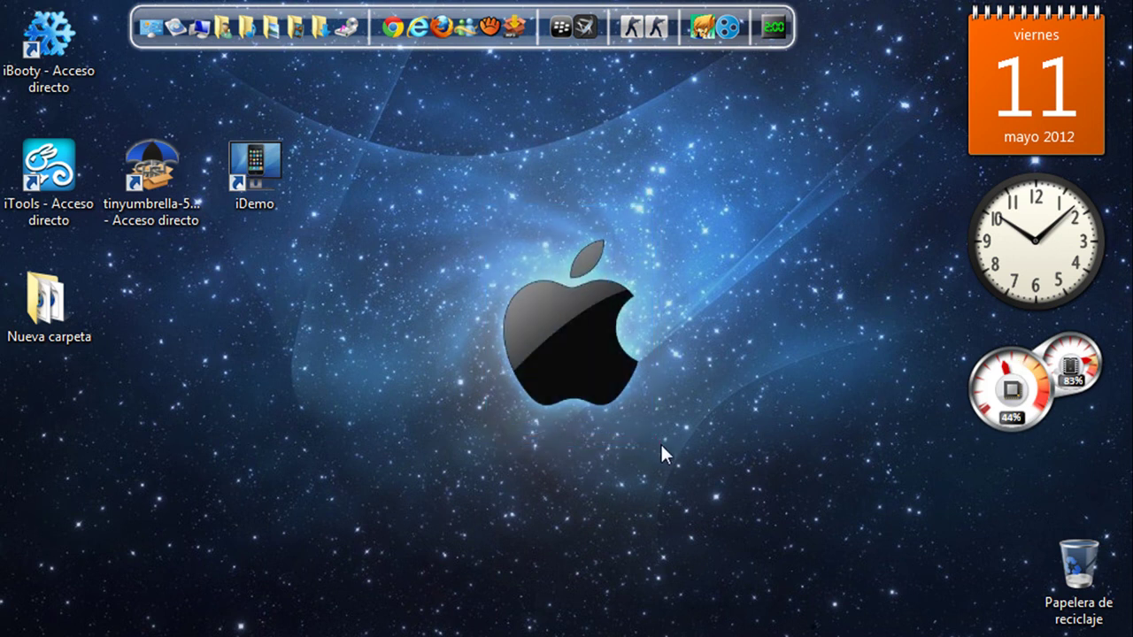